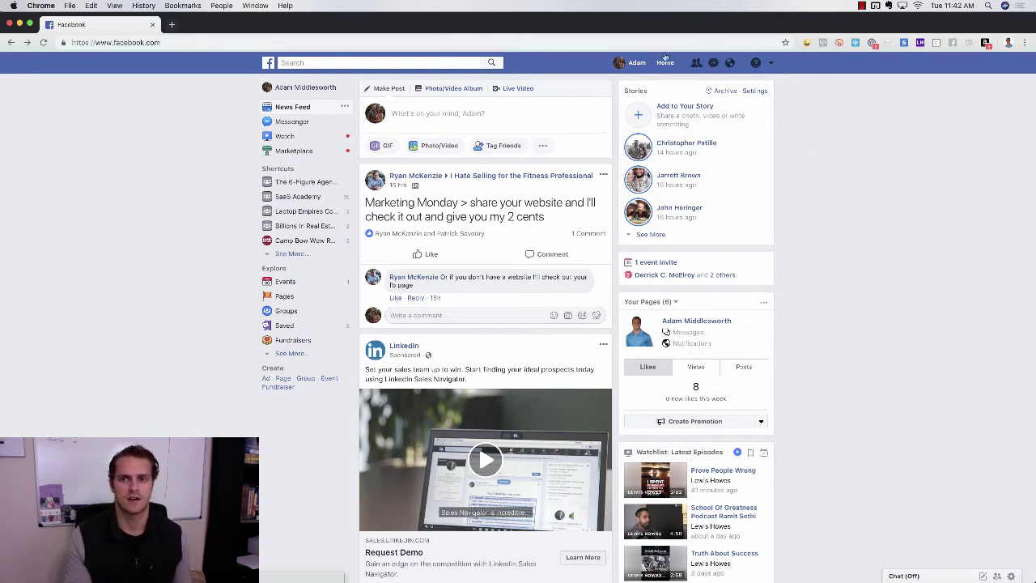
Open the ads management area from the Facebook home feed and switch to the ad account TEST ACCOUNT
{"action": "left_click", "coordinate": [771, 63]}
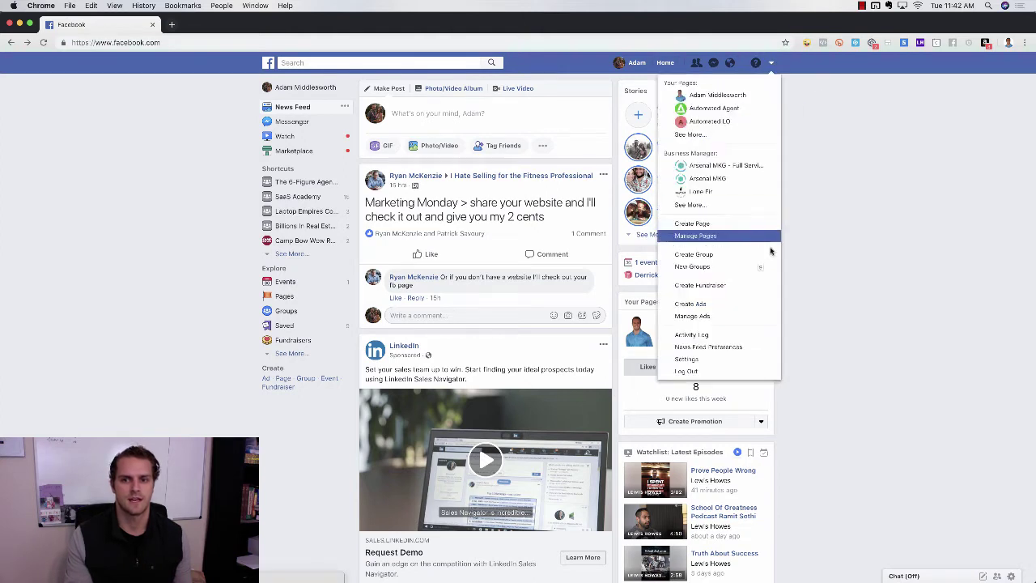
{"action": "left_click", "coordinate": [707, 317]}
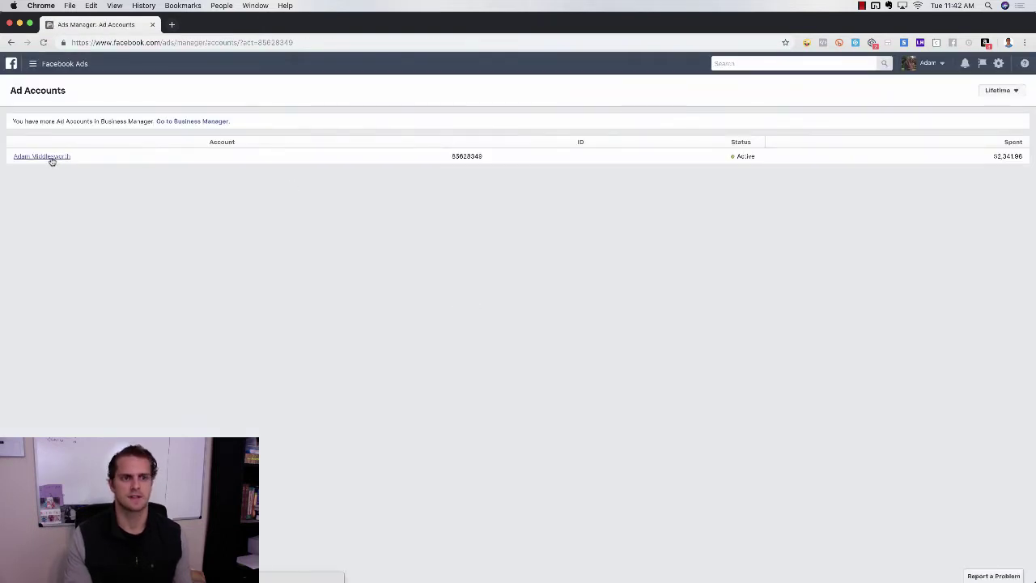
{"action": "left_click", "coordinate": [45, 157]}
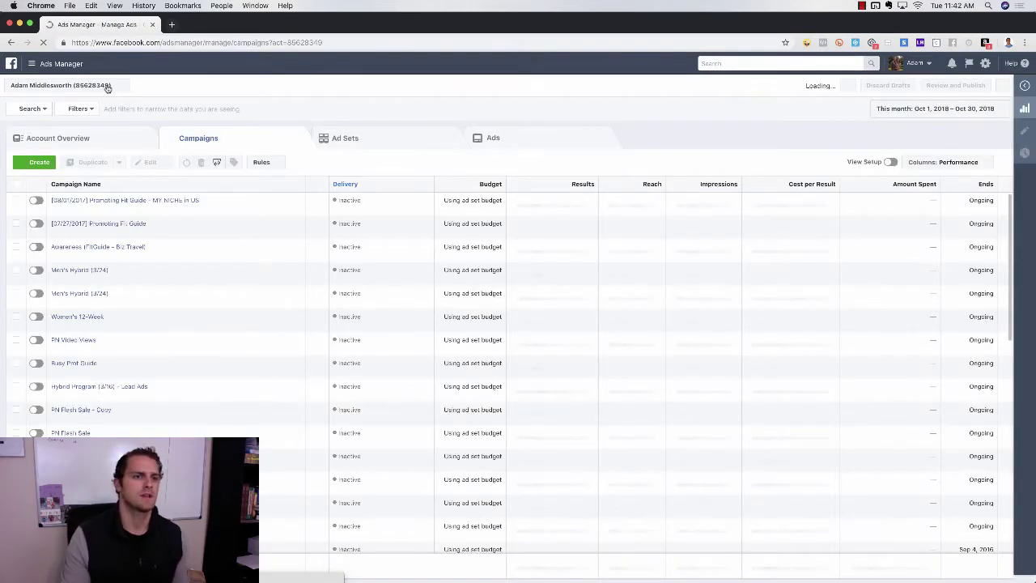
{"action": "left_click", "coordinate": [111, 85]}
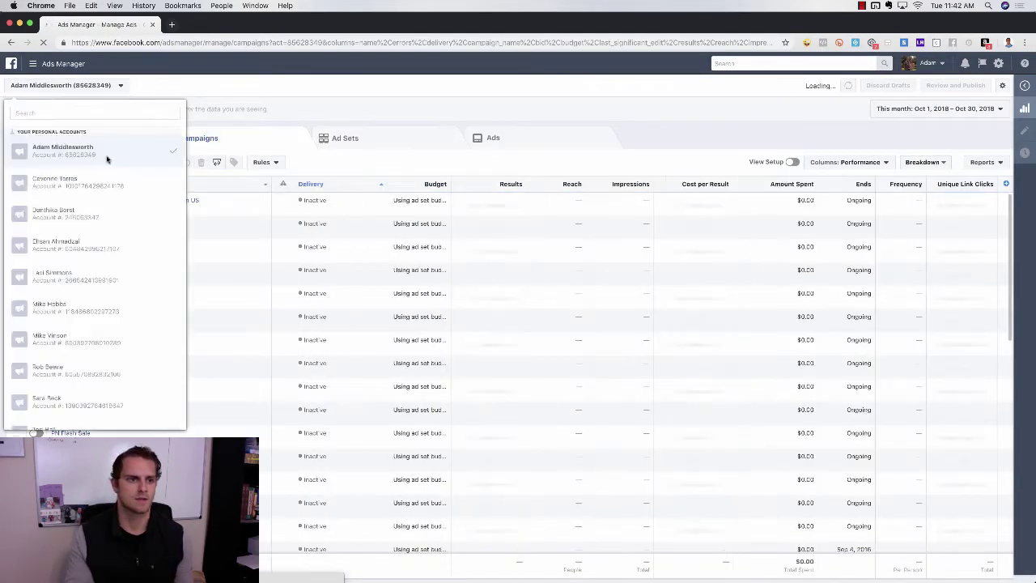
{"action": "scroll", "coordinate": [104, 245], "scroll_direction": "down", "scroll_amount": 5}
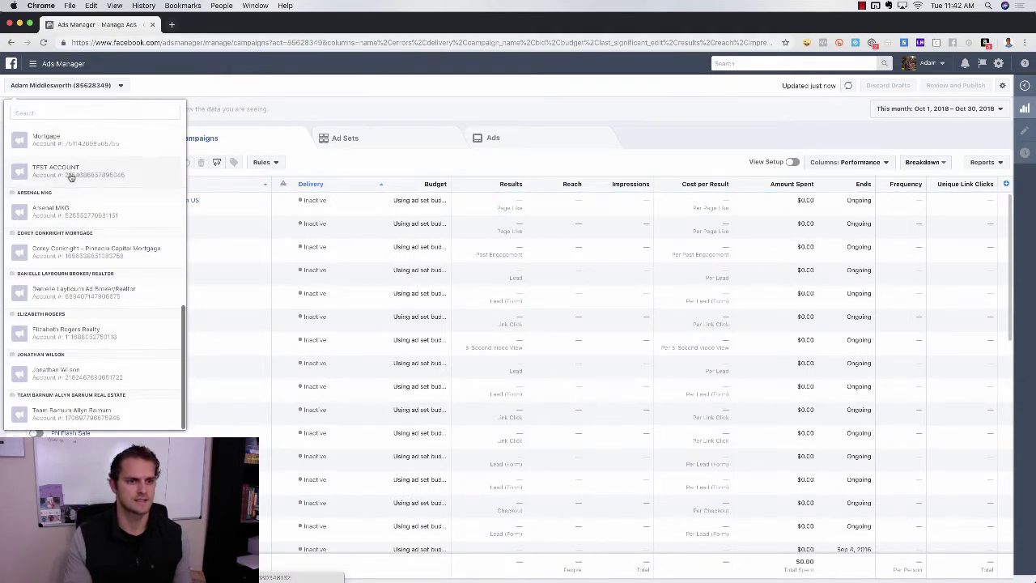
{"action": "left_click", "coordinate": [70, 173]}
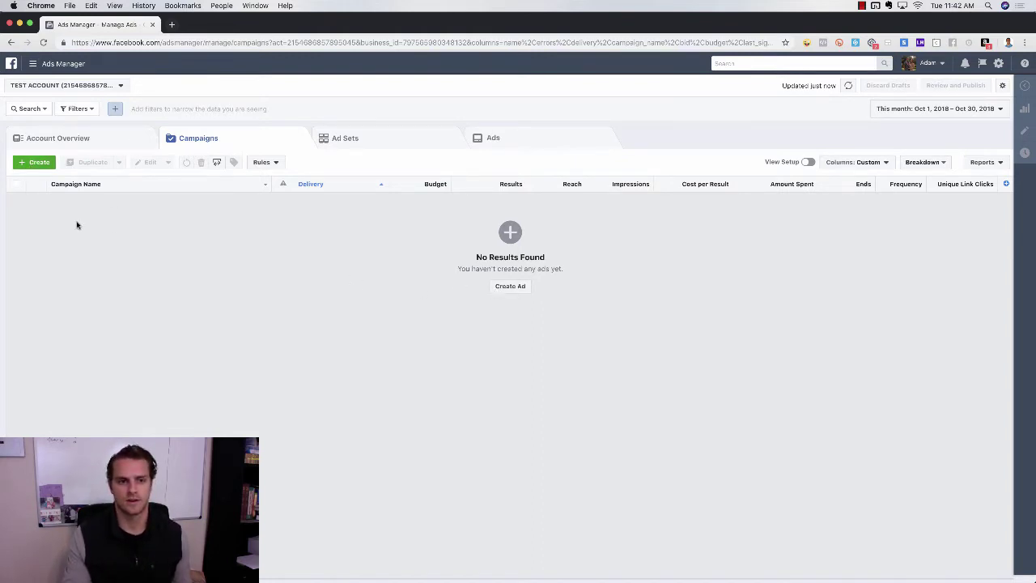
Start a new campaign with Lead generation as its marketing objective
{"action": "left_click", "coordinate": [38, 162]}
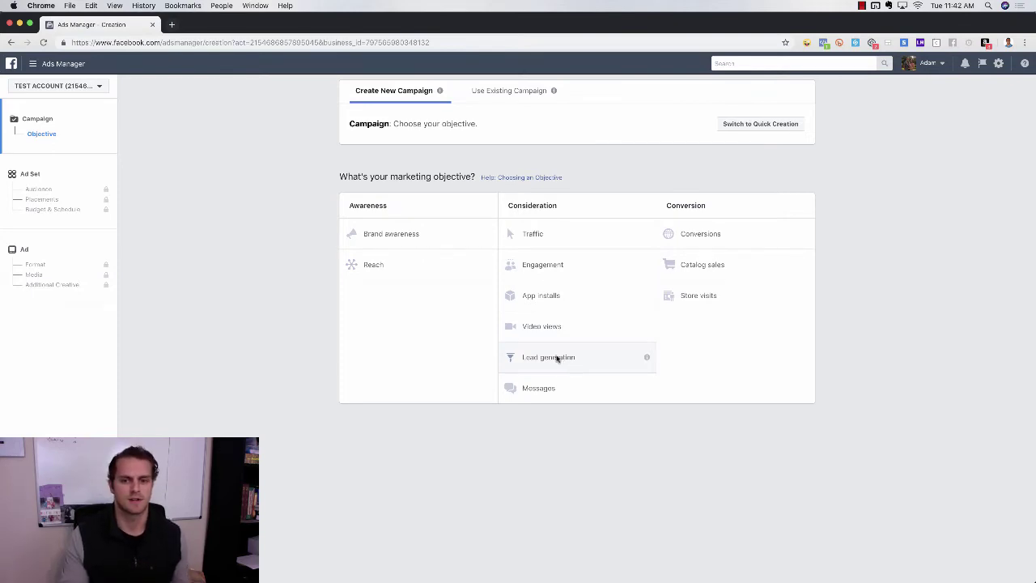
{"action": "left_click", "coordinate": [557, 359]}
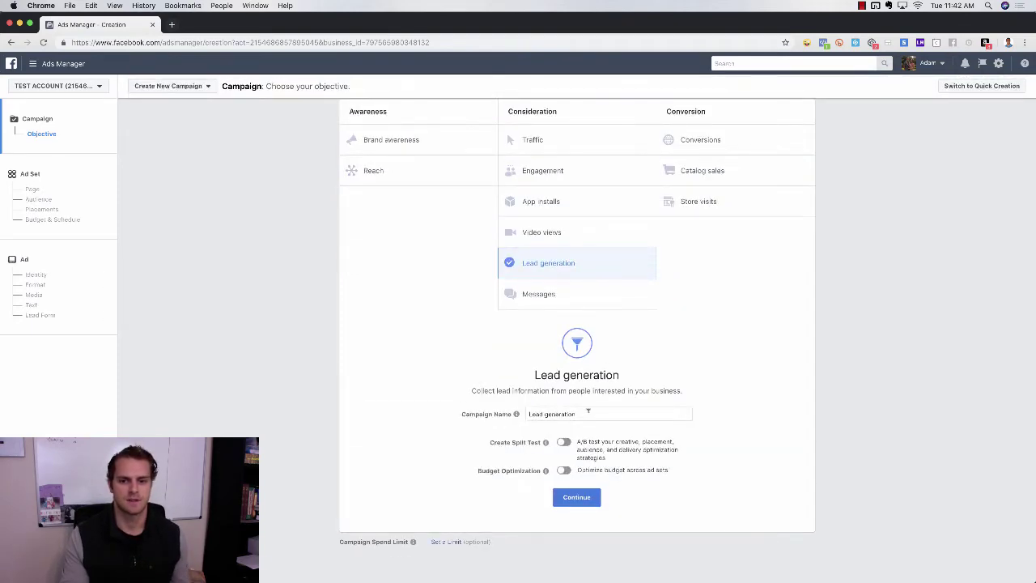
{"action": "key", "text": "ctrl+Up"}
{"action": "key", "text": "ctrl+Up"}
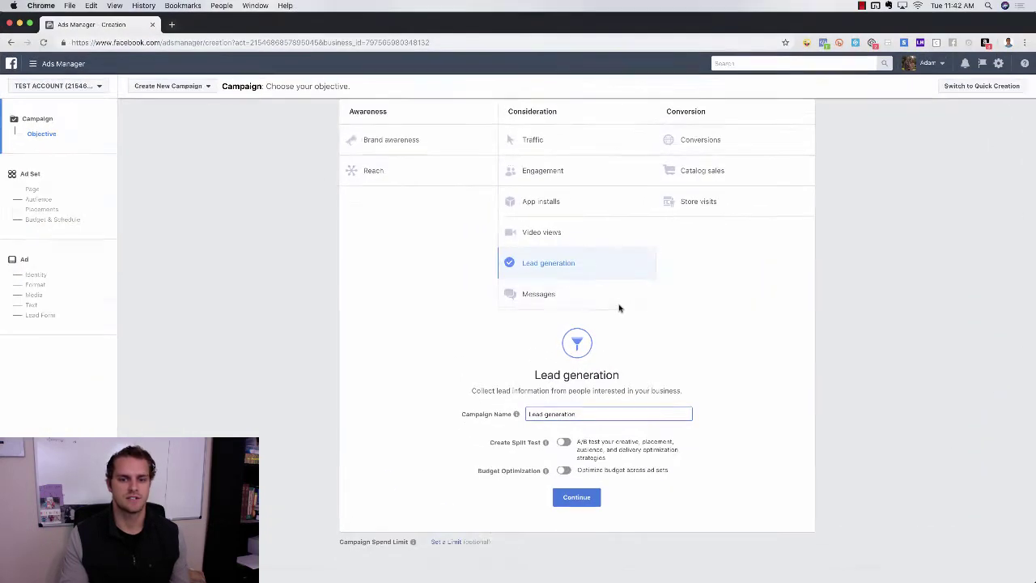
Name the campaign with the property's street address followed by [LF-10/30/2018] and continue to the ad set
{"action": "triple_click", "coordinate": [585, 413]}
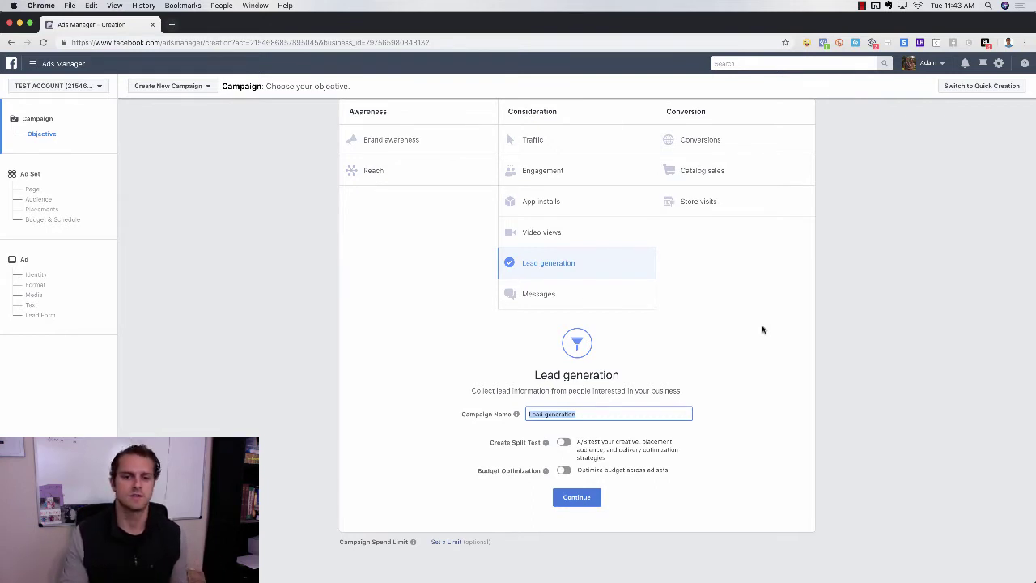
{"action": "mouse_move", "coordinate": [650, 266]}
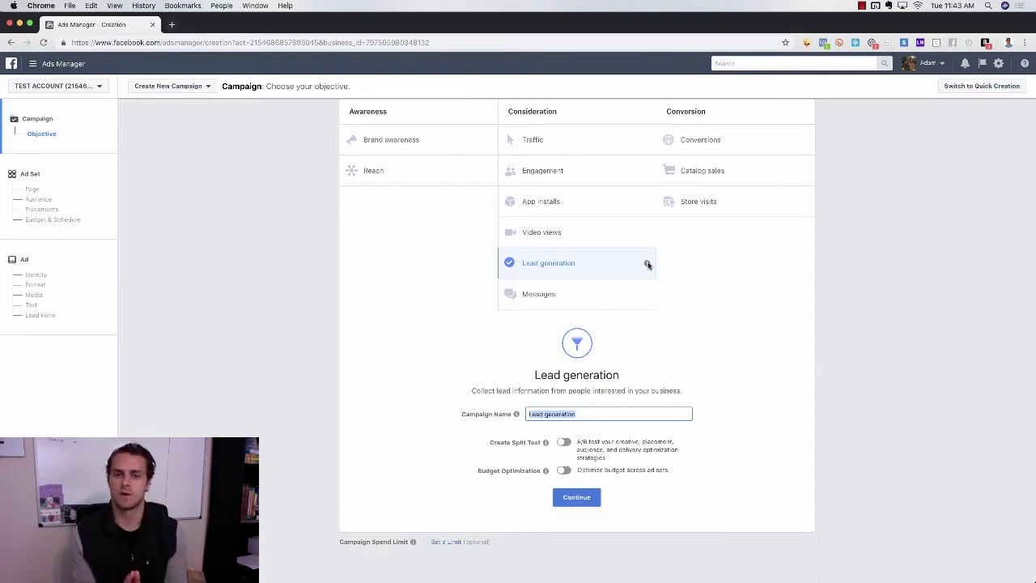
{"action": "triple_click", "coordinate": [581, 414]}
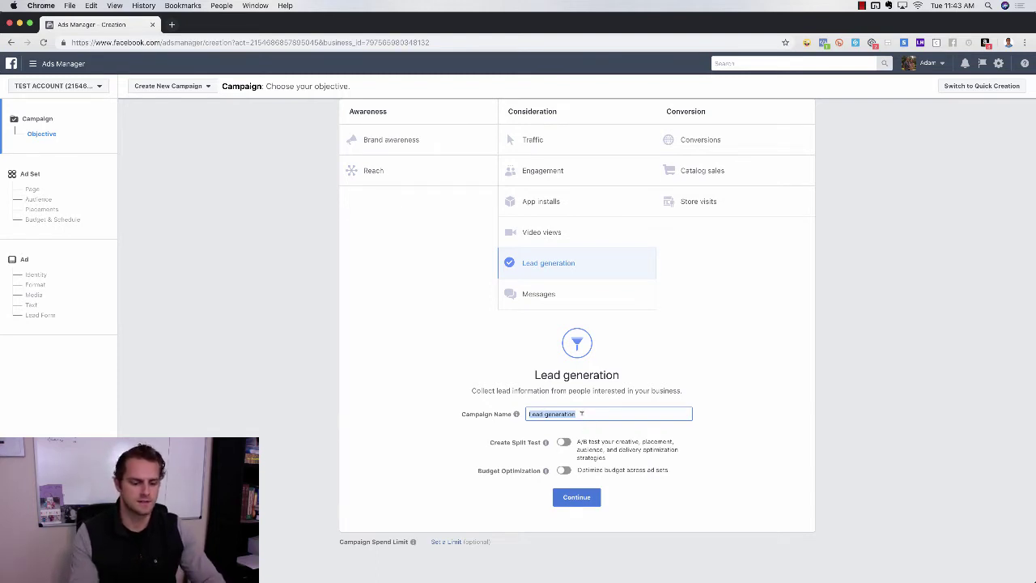
{"action": "type", "text": "TF"}
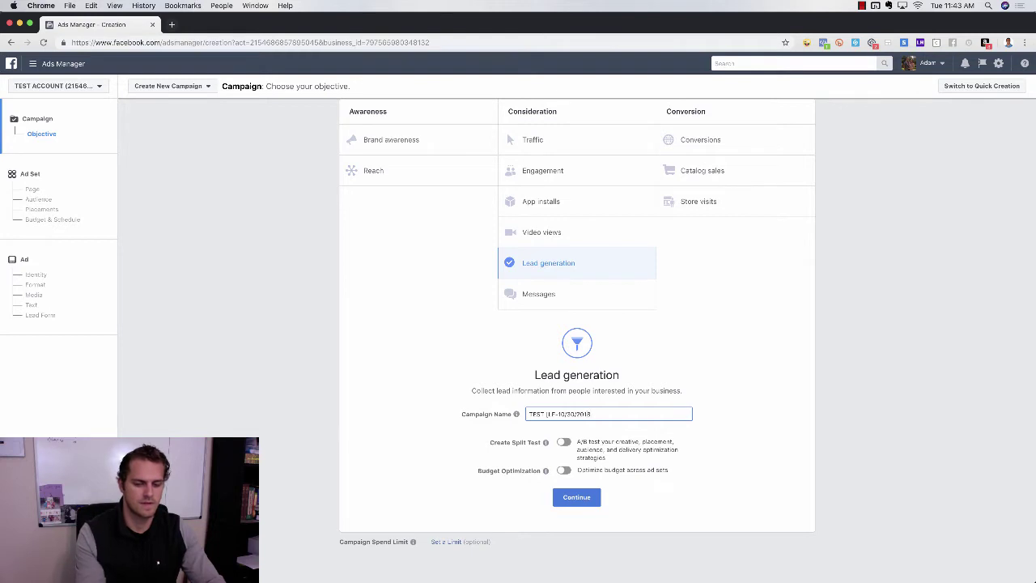
{"action": "double_click", "coordinate": [534, 413]}
{"action": "type", "text": "123 main st"}
{"action": "mouse_move", "coordinate": [511, 416]}
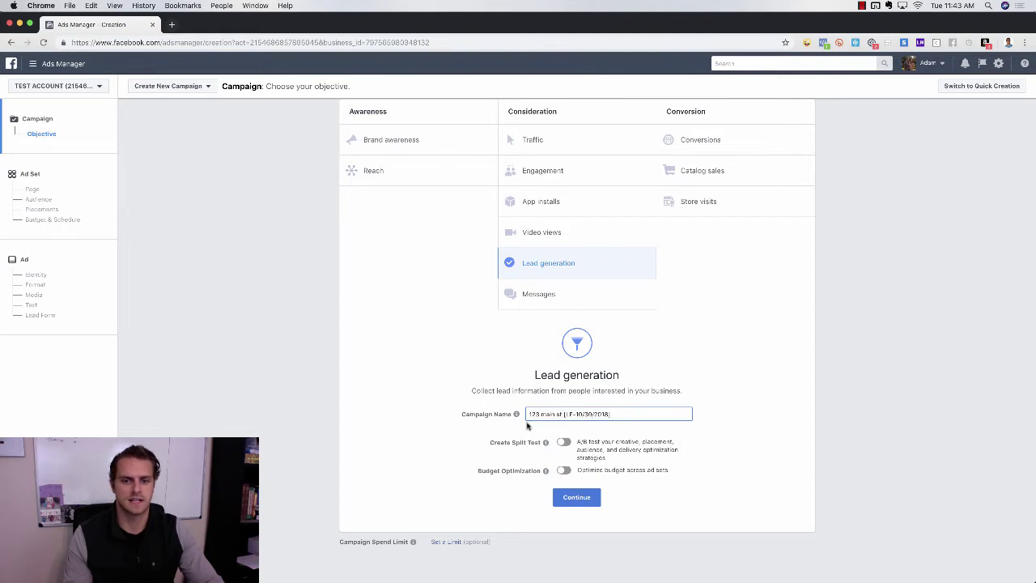
{"action": "left_click", "coordinate": [573, 498]}
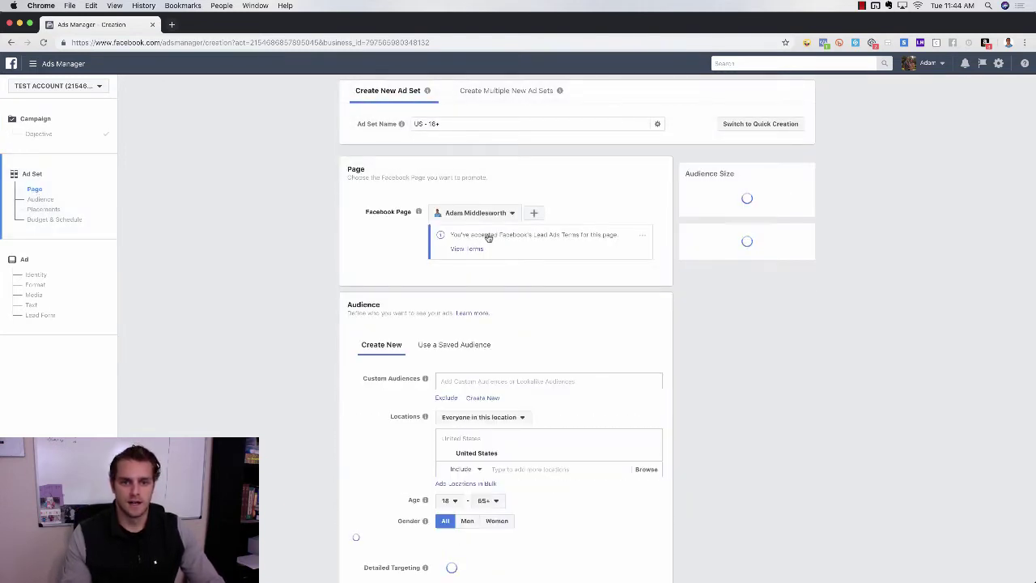
Review the details of the saved audience "dallas 25mi first time home buyer" without applying it
{"action": "scroll", "coordinate": [305, 270], "scroll_direction": "down", "scroll_amount": 4}
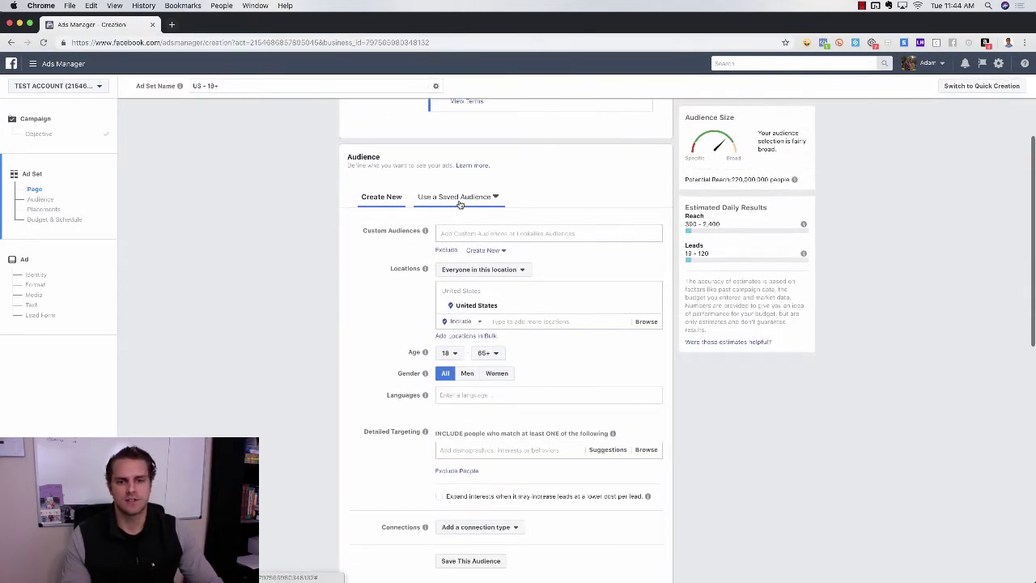
{"action": "left_click", "coordinate": [458, 197]}
{"action": "mouse_move", "coordinate": [446, 250]}
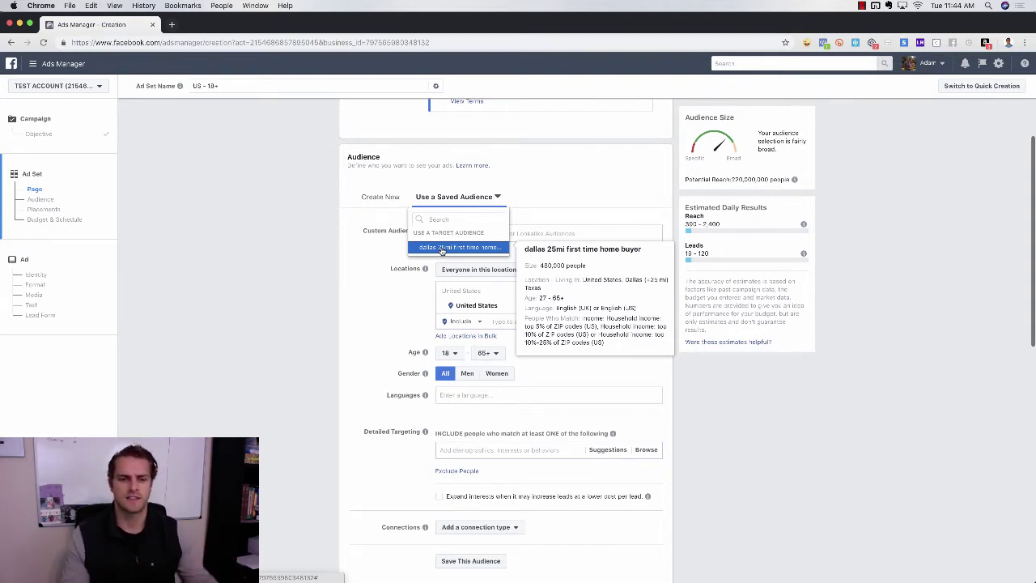
{"action": "left_click", "coordinate": [374, 255]}
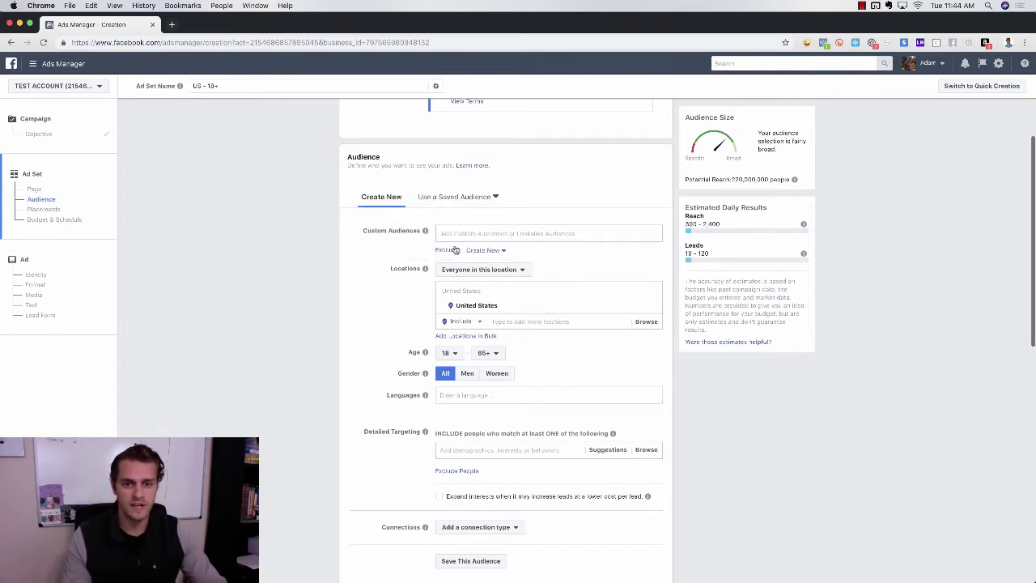
Target people who live in this location and set the audience location to Dallas, Texas
{"action": "left_click", "coordinate": [504, 271]}
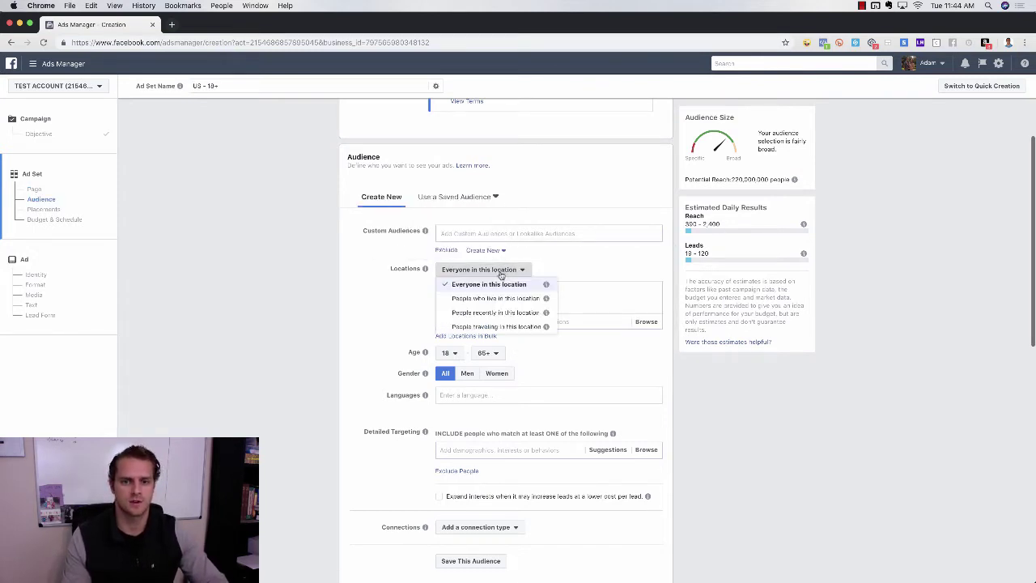
{"action": "left_click", "coordinate": [475, 298]}
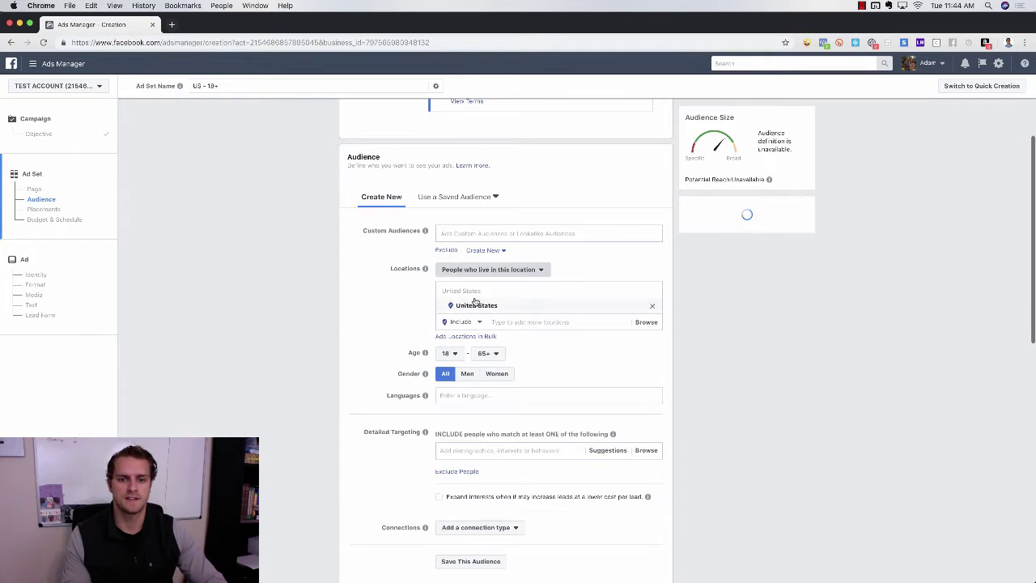
{"action": "left_click", "coordinate": [509, 322]}
{"action": "type", "text": "dallas"}
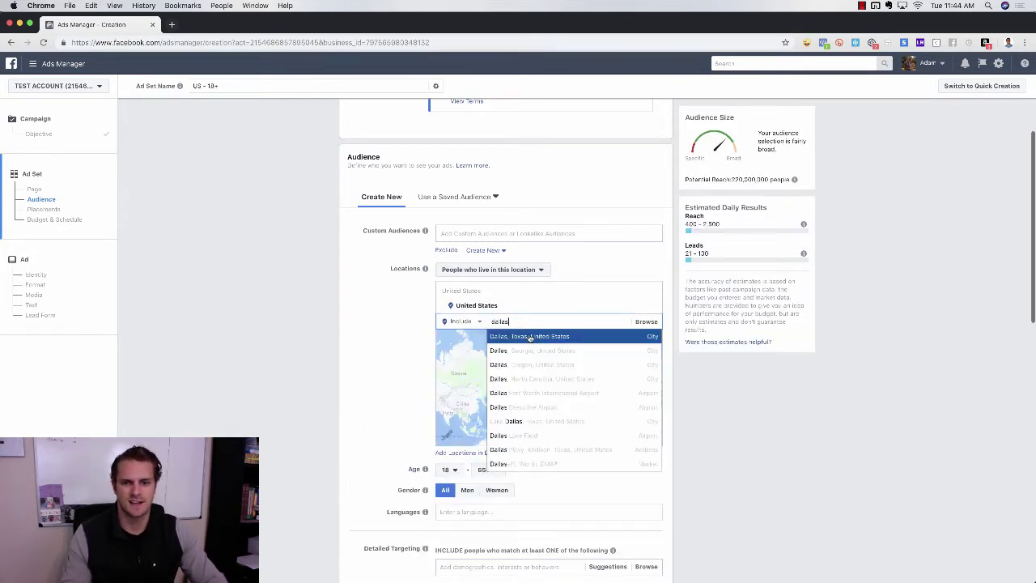
{"action": "left_click", "coordinate": [529, 336]}
{"action": "scroll", "coordinate": [342, 277], "scroll_direction": "down", "scroll_amount": 2}
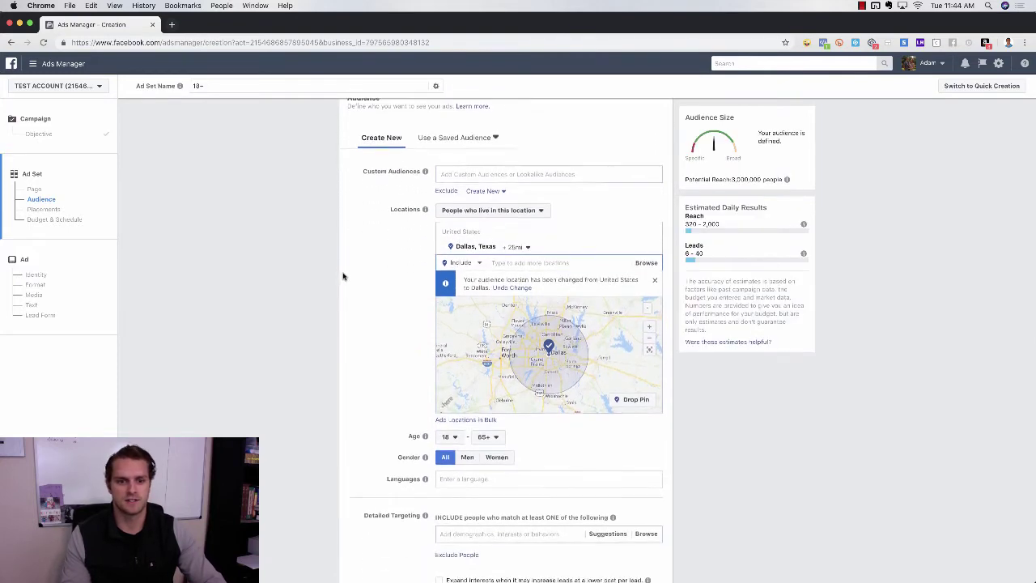
Set the audience's minimum age to 27 and its language to English (All)
{"action": "scroll", "coordinate": [437, 332], "scroll_direction": "down", "scroll_amount": 5}
{"action": "left_click", "coordinate": [449, 208]}
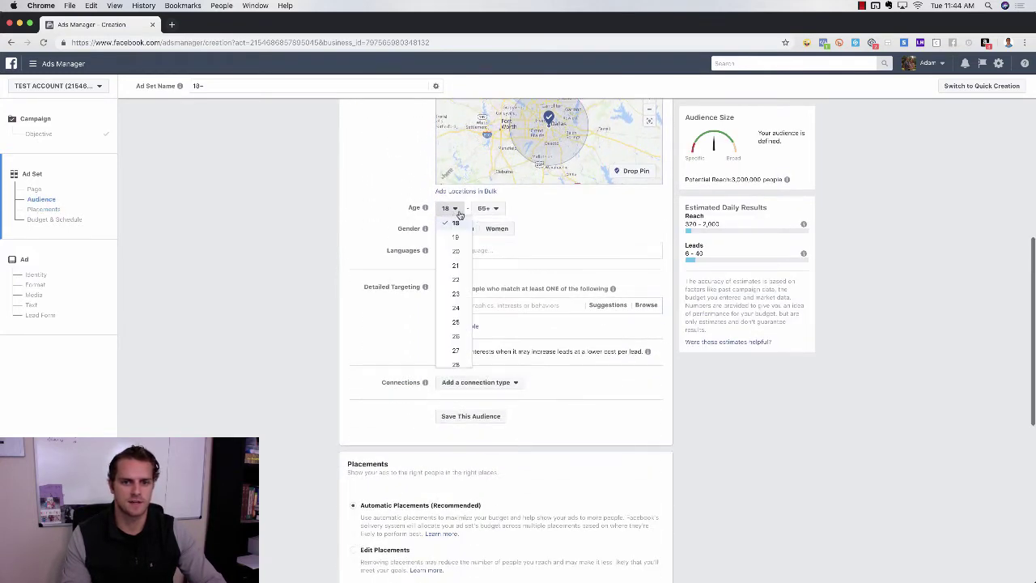
{"action": "left_click", "coordinate": [456, 351]}
{"action": "left_click", "coordinate": [518, 250]}
{"action": "type", "text": "e"}
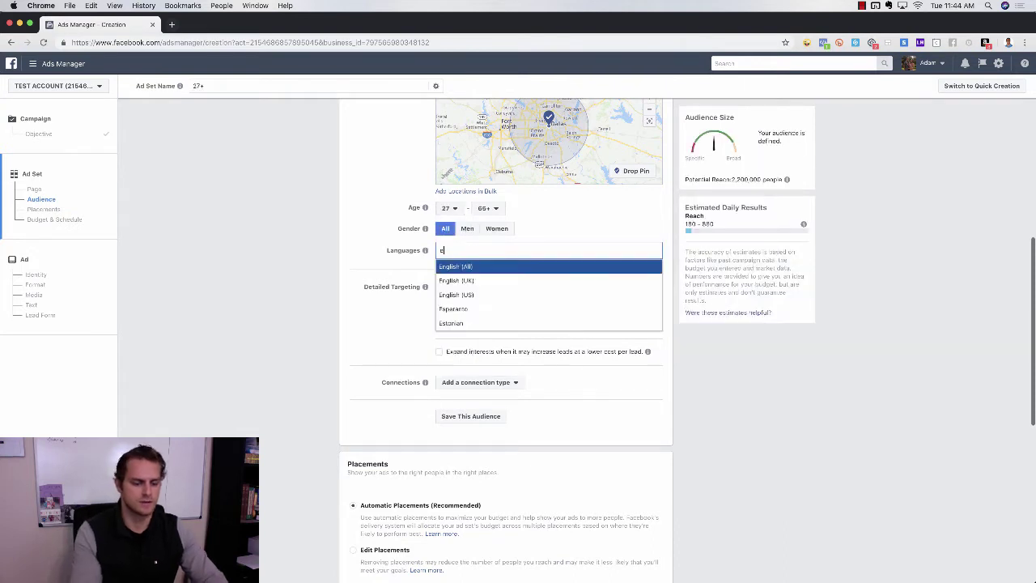
{"action": "type", "text": "ngl"}
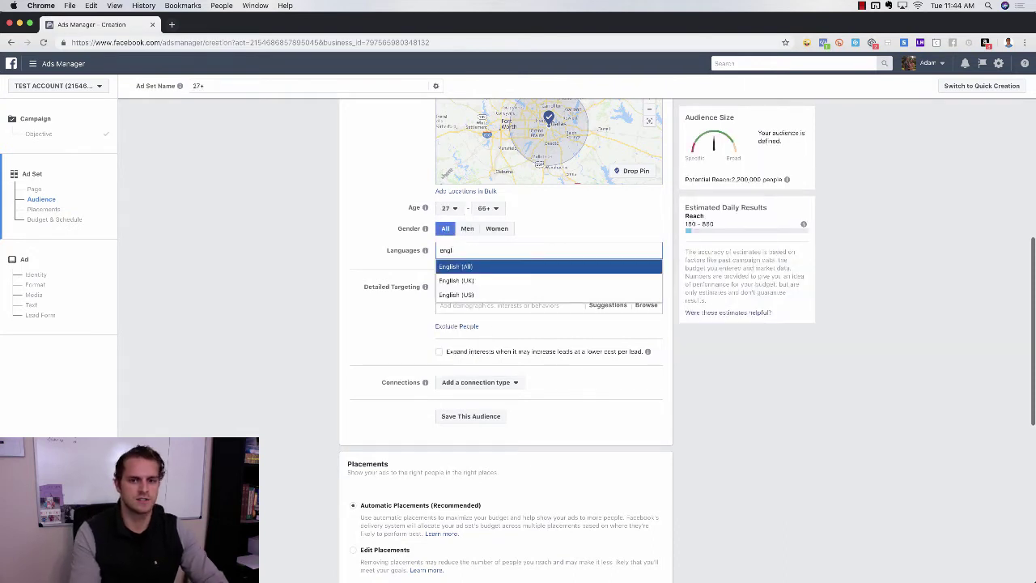
{"action": "left_click", "coordinate": [462, 268]}
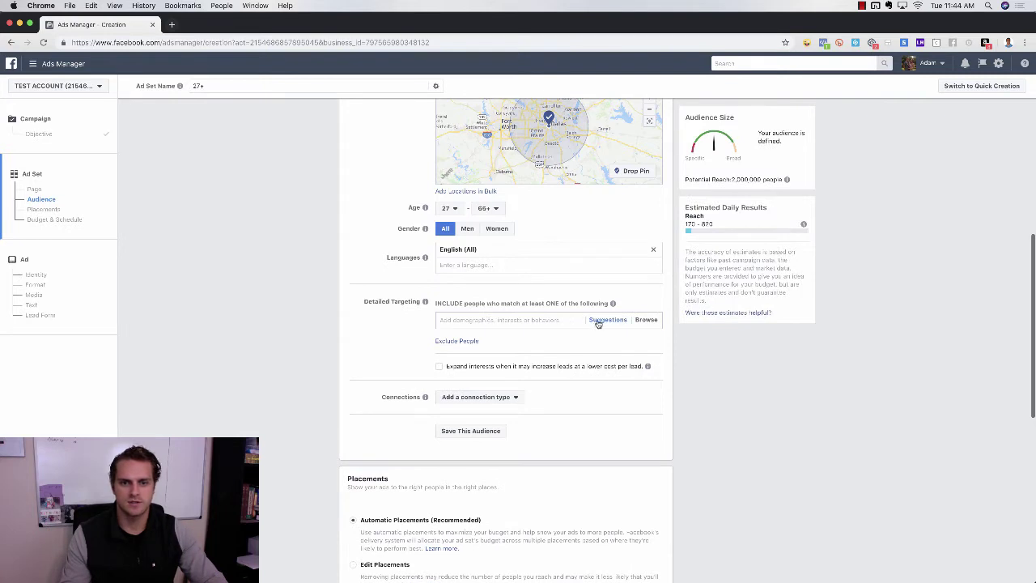
Exclude people interested in National Association of Realtors and National Association of Real Estate Brokers from the detailed targeting
{"action": "left_click", "coordinate": [457, 340]}
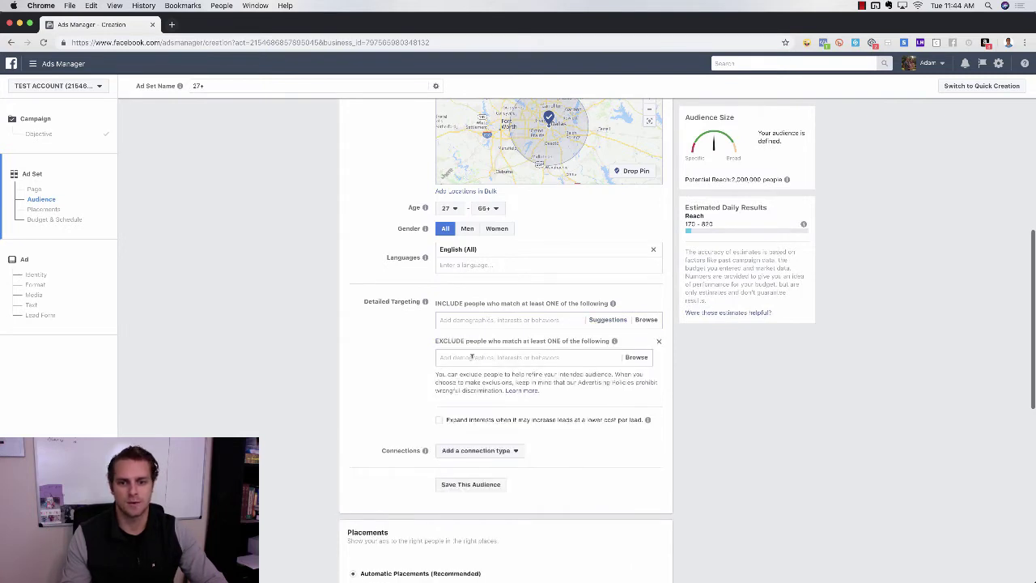
{"action": "left_click", "coordinate": [472, 357]}
{"action": "type", "text": "r"}
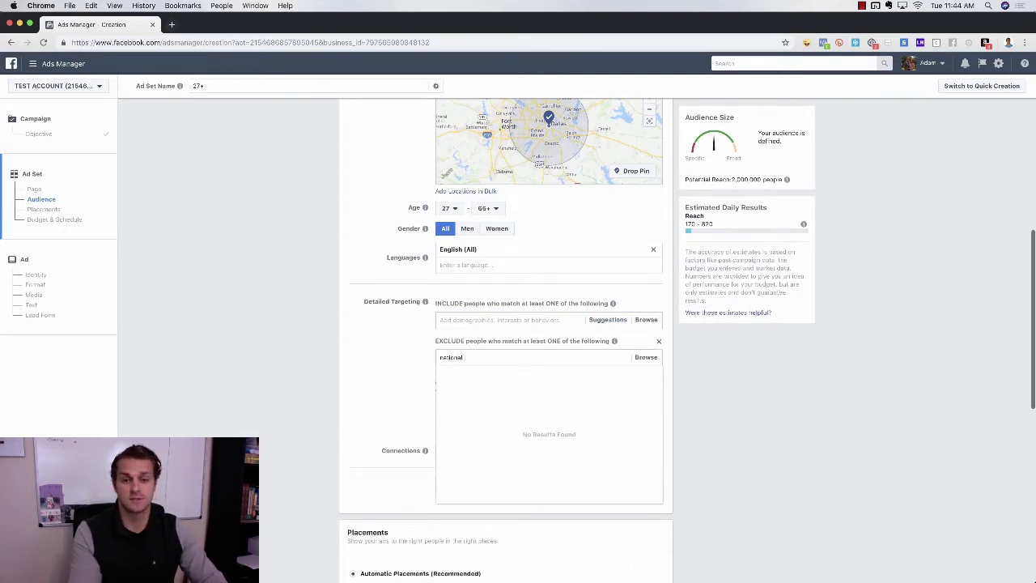
{"action": "type", "text": "ational association real"}
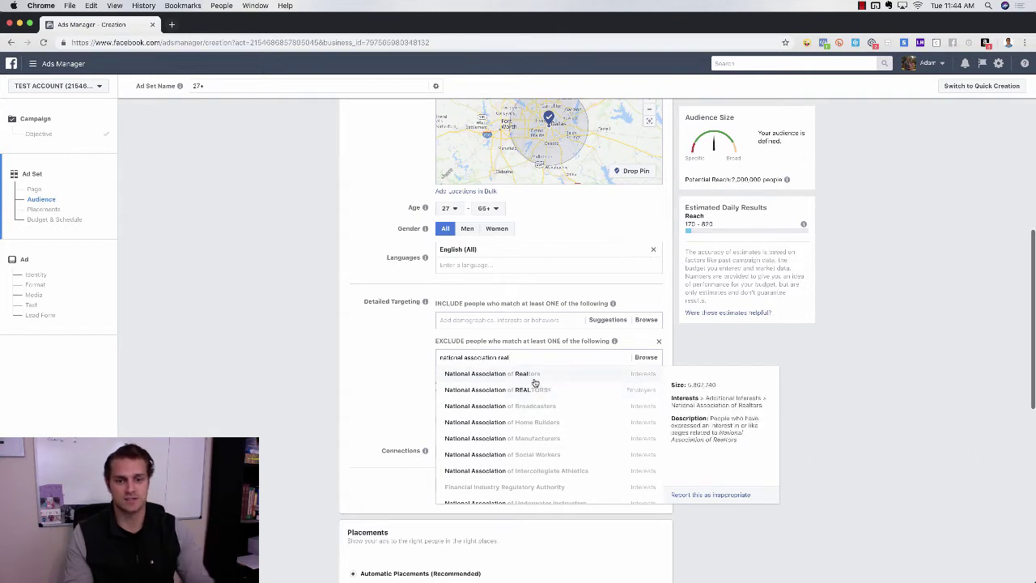
{"action": "left_click", "coordinate": [533, 375]}
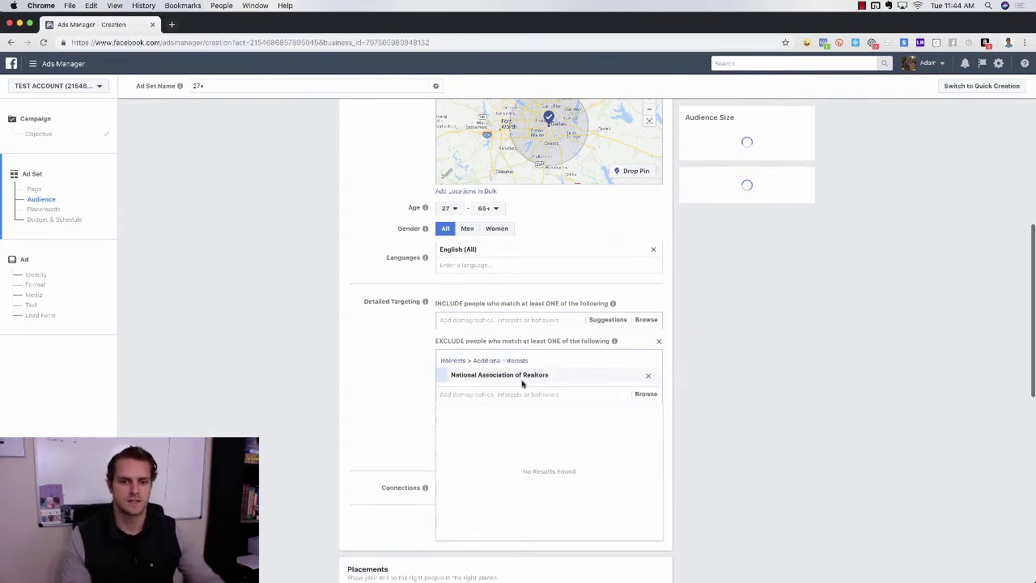
{"action": "type", "text": "real"}
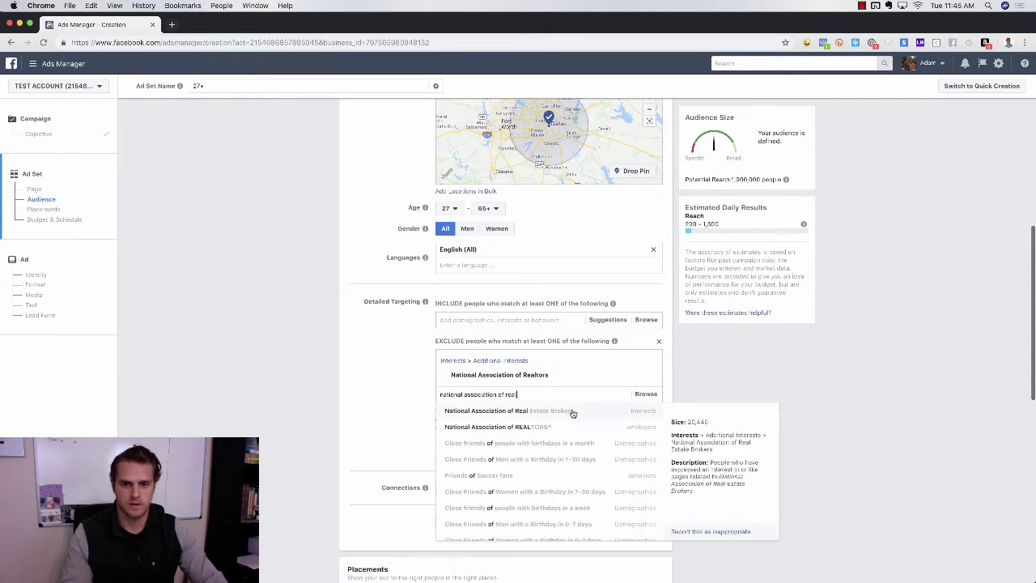
{"action": "left_click", "coordinate": [572, 412]}
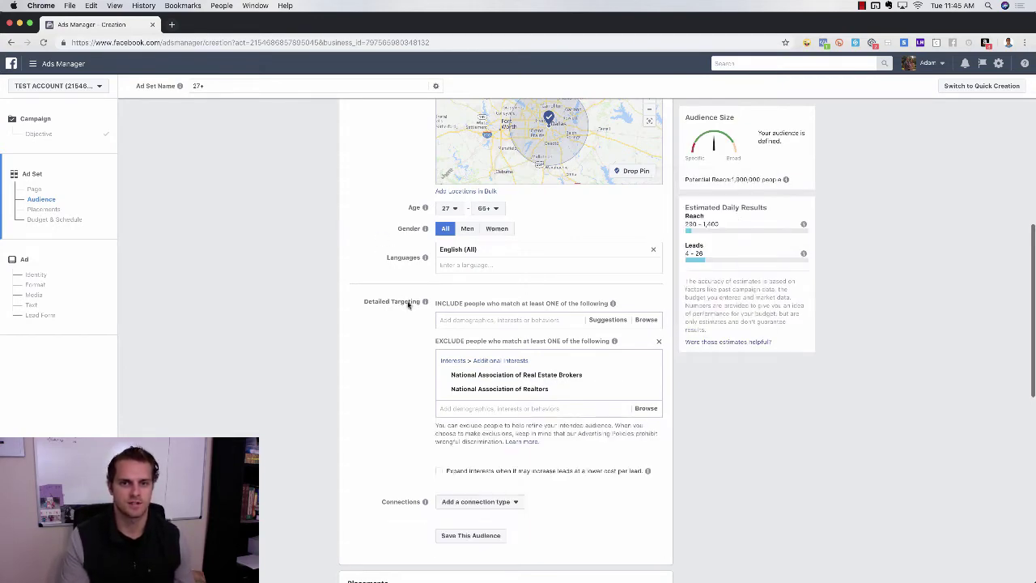
Reduce the targeting radius around Dallas, Texas to 10 mi
{"action": "scroll", "coordinate": [595, 217], "scroll_direction": "up", "scroll_amount": 5}
{"action": "scroll", "coordinate": [595, 217], "scroll_direction": "up", "scroll_amount": 2}
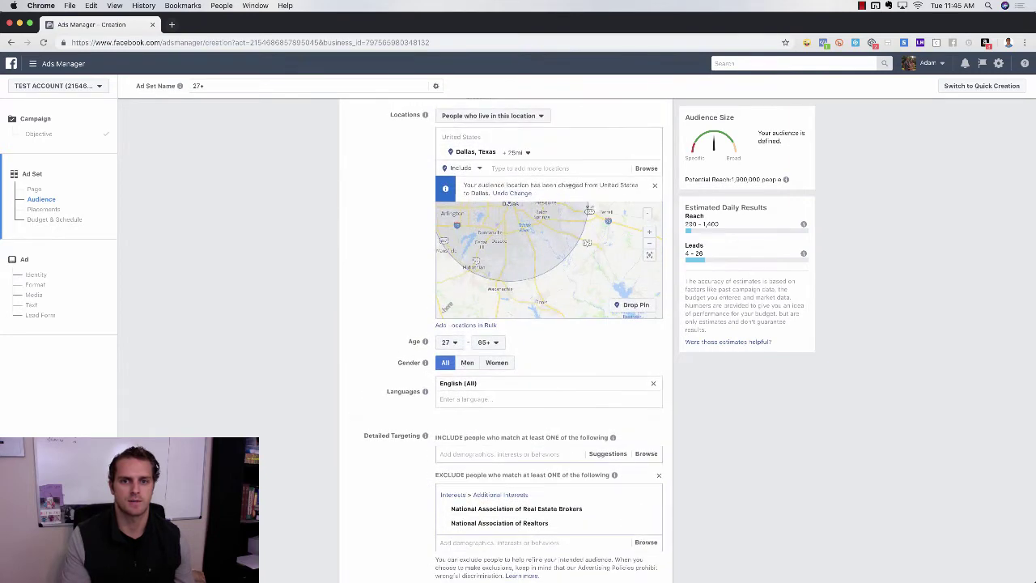
{"action": "left_click", "coordinate": [518, 152]}
{"action": "left_click_drag", "start_coordinate": [538, 197], "coordinate": [516, 198]}
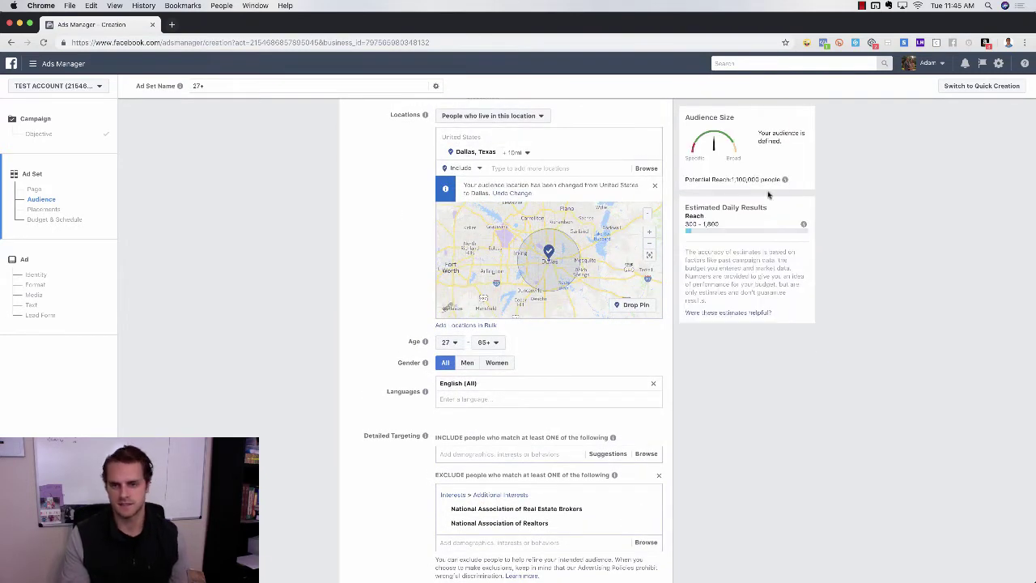
{"action": "scroll", "coordinate": [380, 312], "scroll_direction": "down", "scroll_amount": 1}
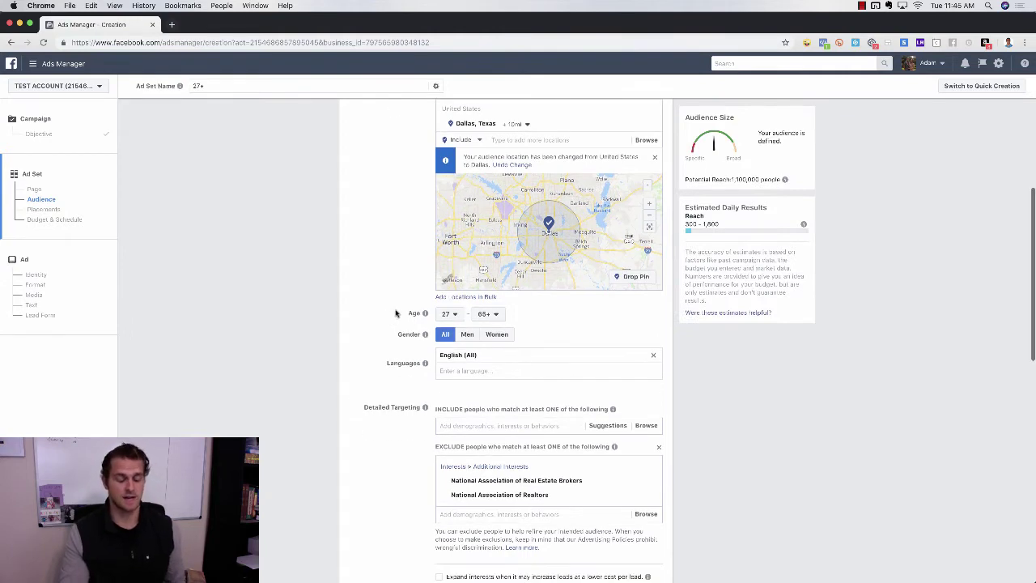
Switch to Edit Placements and deselect Facebook Feeds, Facebook Instant Articles and Instagram Stories, keeping only Instagram Feed
{"action": "scroll", "coordinate": [402, 272], "scroll_direction": "down", "scroll_amount": 5}
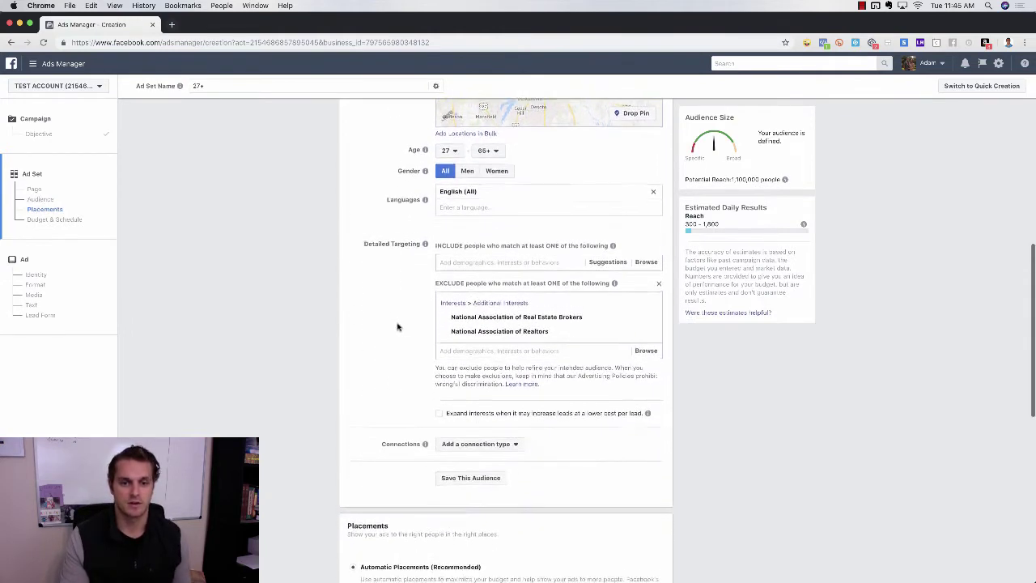
{"action": "scroll", "coordinate": [397, 320], "scroll_direction": "down", "scroll_amount": 3}
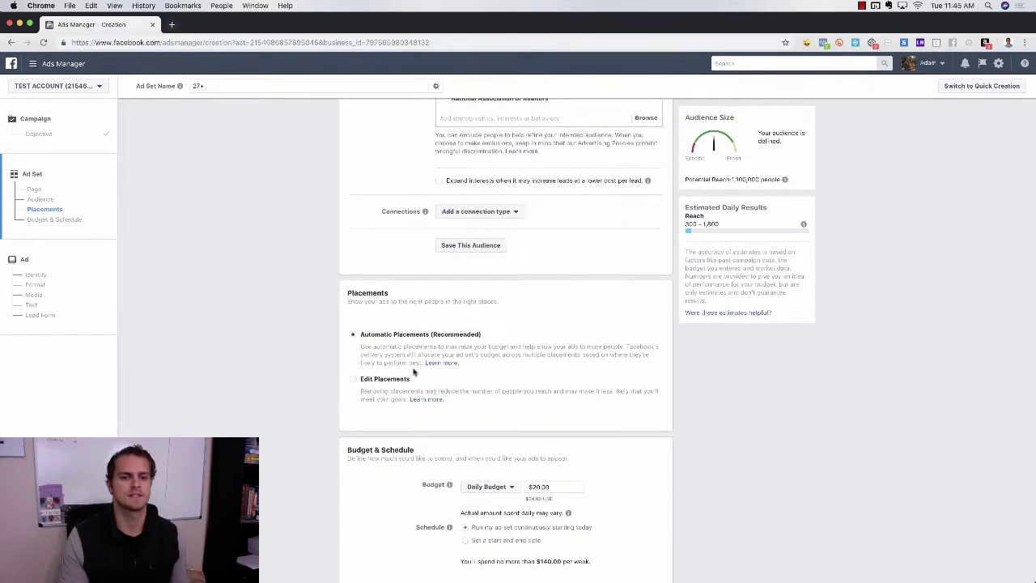
{"action": "scroll", "coordinate": [478, 340], "scroll_direction": "down", "scroll_amount": 1}
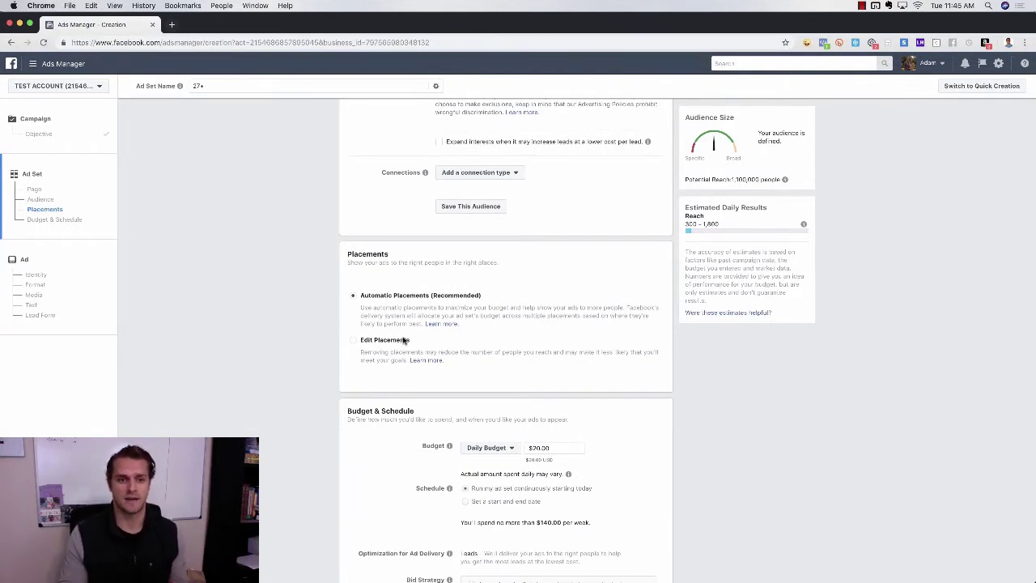
{"action": "left_click", "coordinate": [353, 340]}
{"action": "scroll", "coordinate": [549, 377], "scroll_direction": "down", "scroll_amount": 2}
{"action": "scroll", "coordinate": [550, 377], "scroll_direction": "down", "scroll_amount": 1}
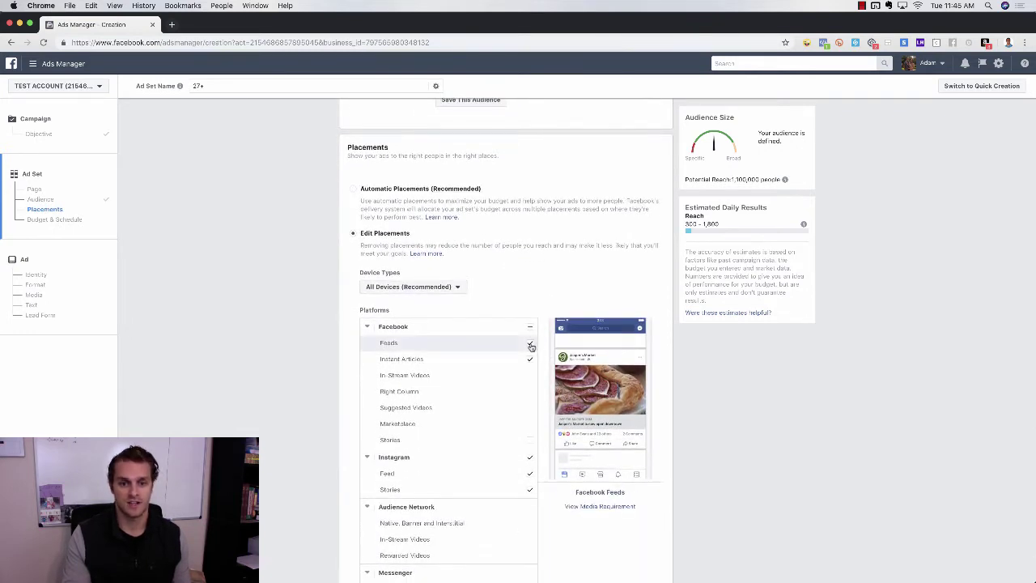
{"action": "left_click", "coordinate": [531, 346]}
{"action": "left_click", "coordinate": [530, 358]}
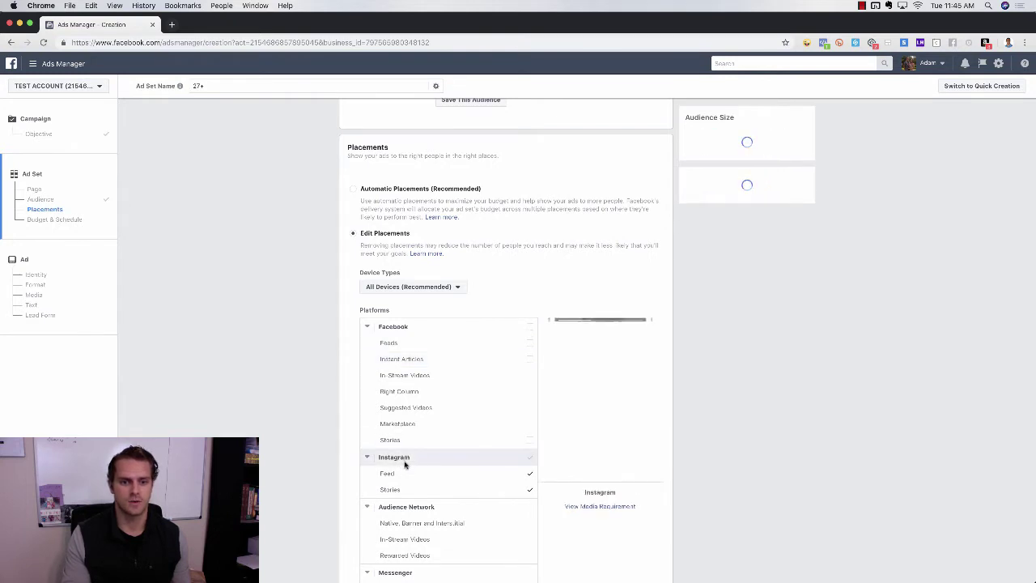
{"action": "scroll", "coordinate": [486, 463], "scroll_direction": "down", "scroll_amount": 2}
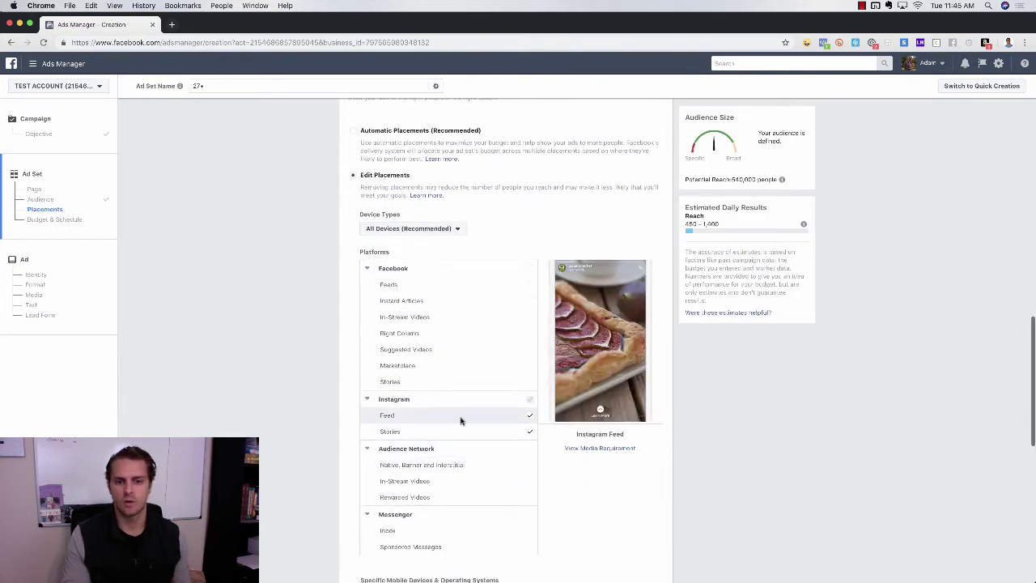
{"action": "left_click", "coordinate": [530, 434]}
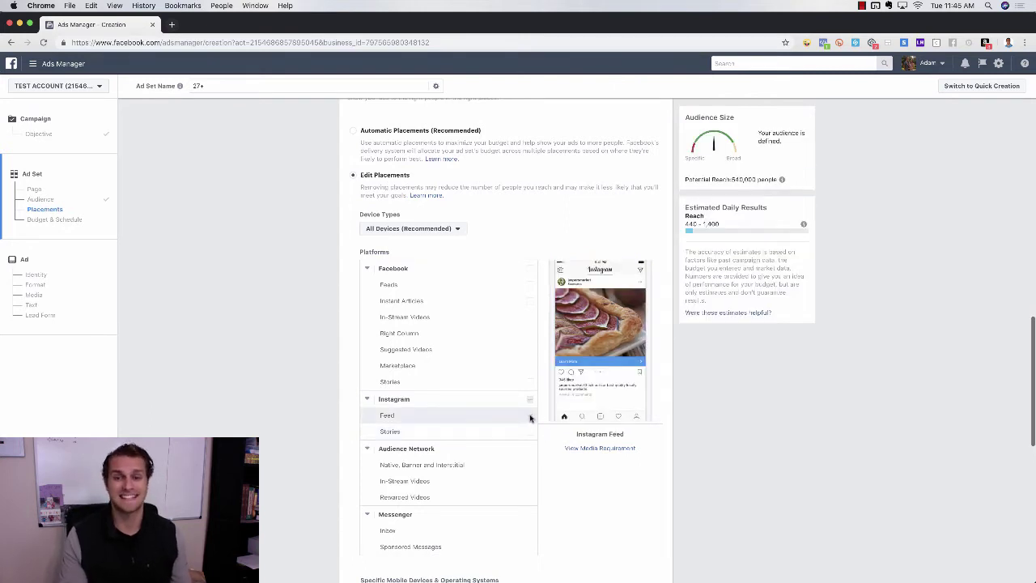
Set the ad set's daily budget to $10.00
{"action": "scroll", "coordinate": [562, 468], "scroll_direction": "down", "scroll_amount": 1}
{"action": "scroll", "coordinate": [562, 468], "scroll_direction": "down", "scroll_amount": 1}
{"action": "scroll", "coordinate": [734, 178], "scroll_direction": "down", "scroll_amount": 1}
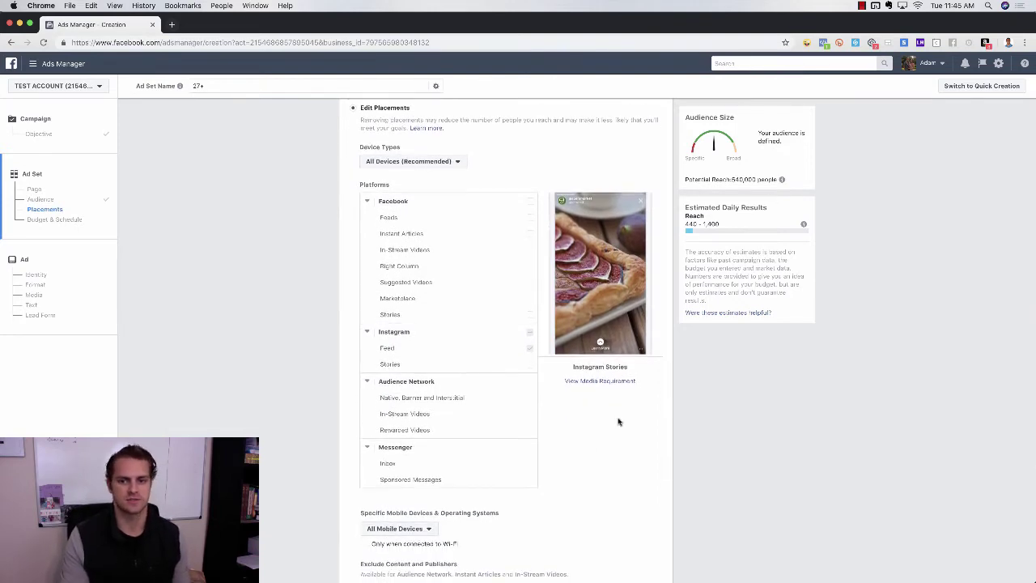
{"action": "scroll", "coordinate": [570, 431], "scroll_direction": "down", "scroll_amount": 10}
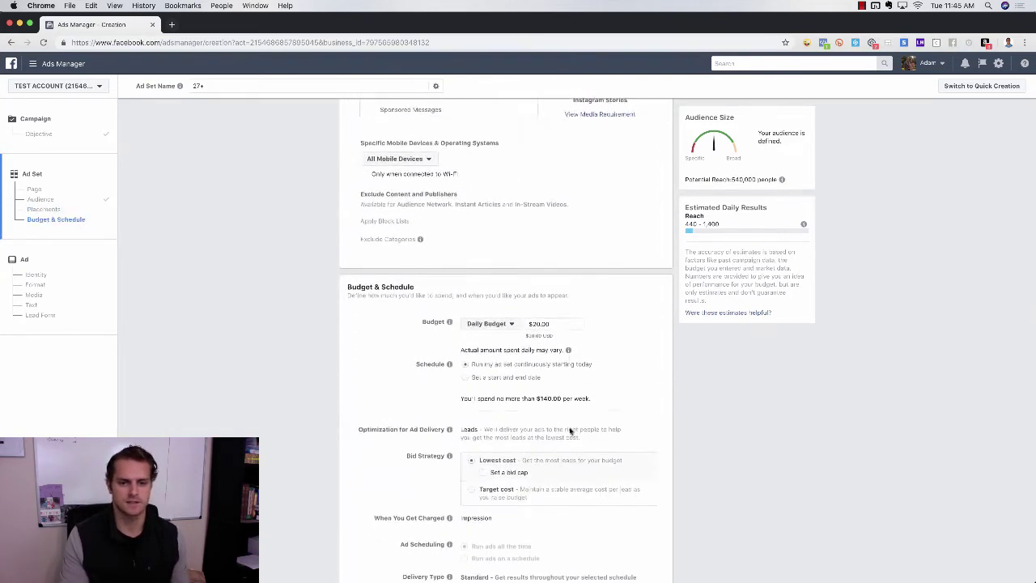
{"action": "left_click", "coordinate": [538, 291]}
{"action": "key", "text": "BackSpace"}
{"action": "type", "text": "1"}
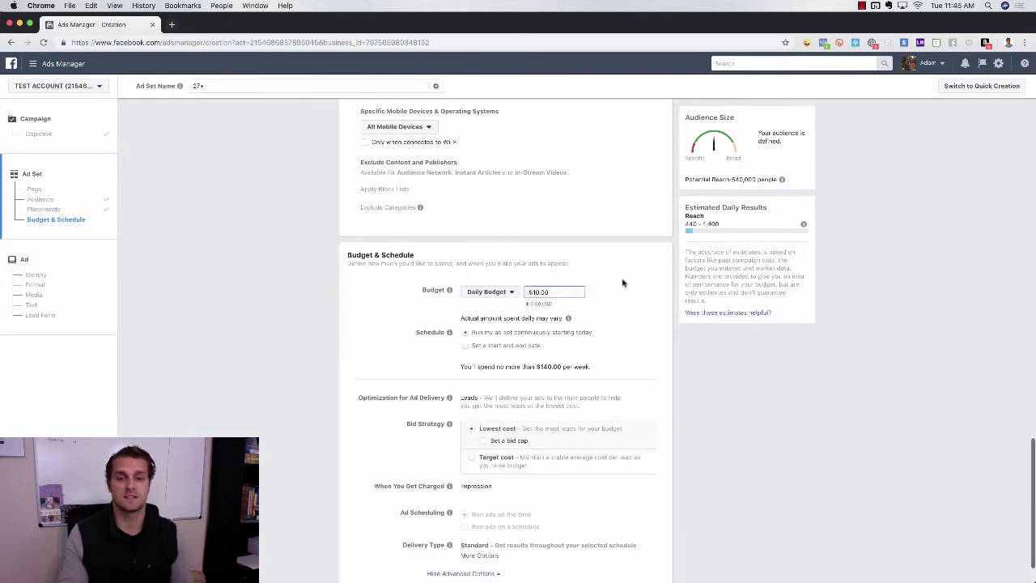
Open the Instagram Feed media requirements in a separate tab, read the video aspect ratio specifications and recommendations, and close the page
{"action": "scroll", "coordinate": [660, 316], "scroll_direction": "down", "scroll_amount": 1}
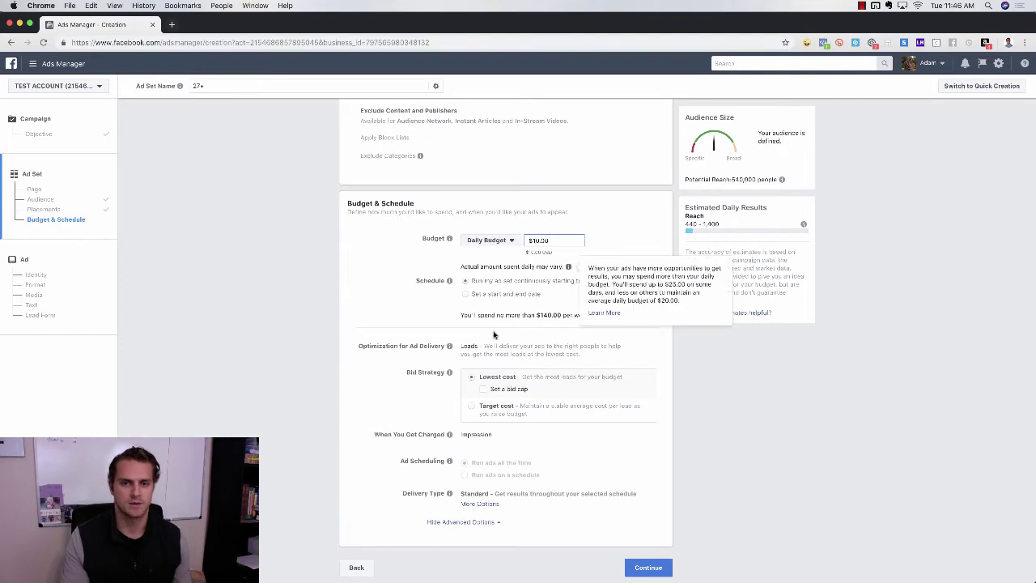
{"action": "scroll", "coordinate": [676, 373], "scroll_direction": "up", "scroll_amount": 3}
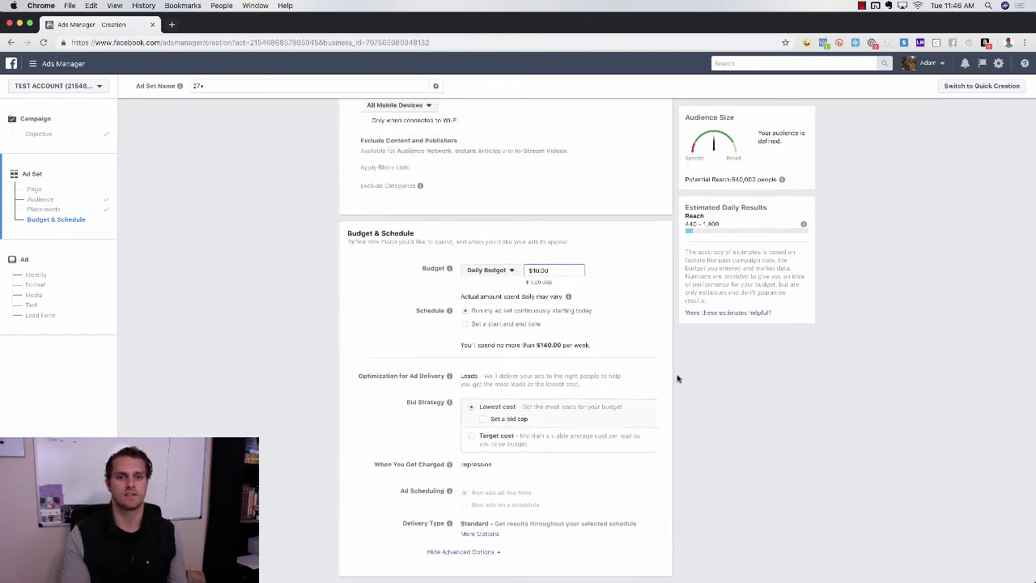
{"action": "scroll", "coordinate": [673, 390], "scroll_direction": "up", "scroll_amount": 6}
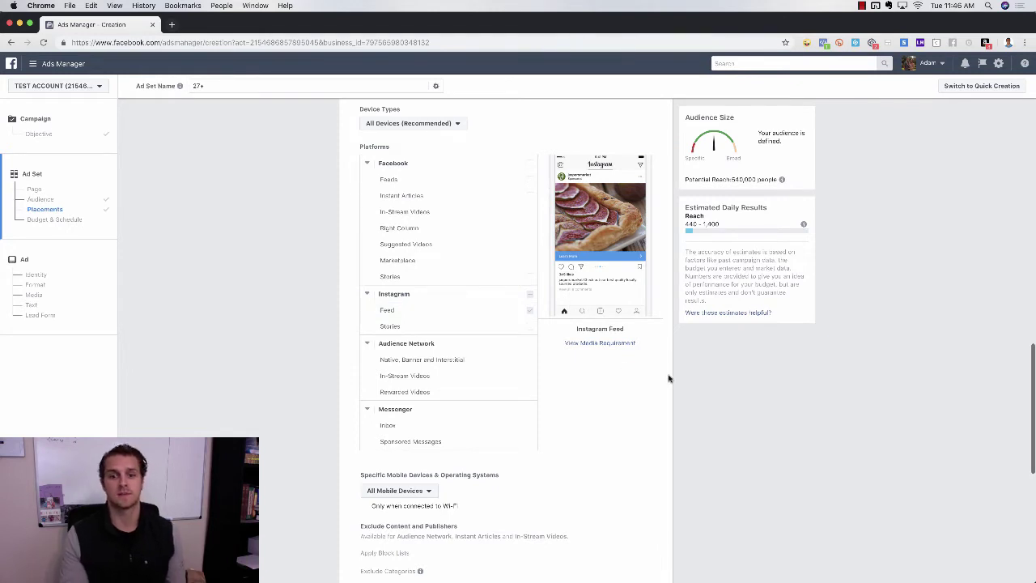
{"action": "scroll", "coordinate": [668, 378], "scroll_direction": "down", "scroll_amount": 1}
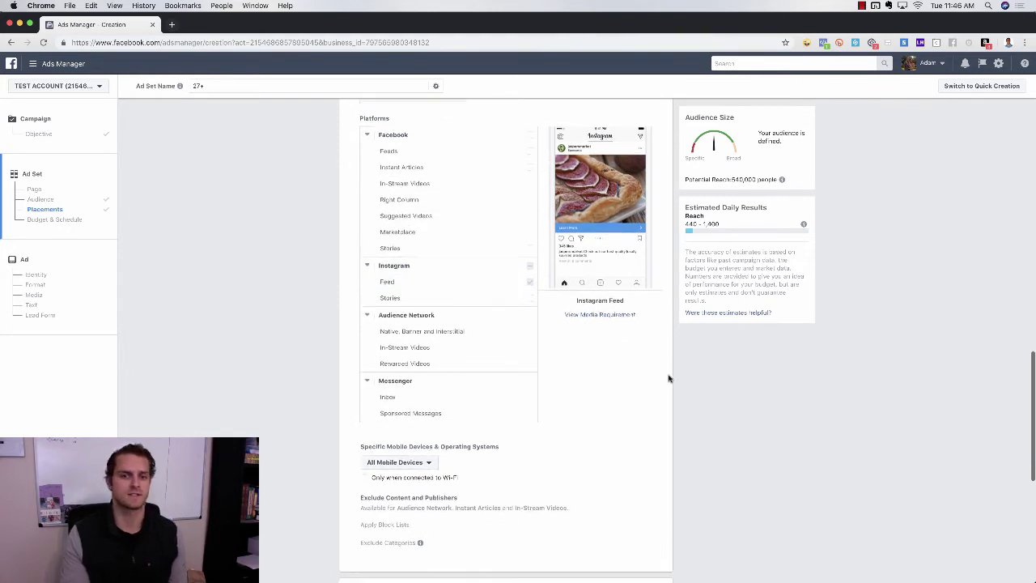
{"action": "right_click", "coordinate": [596, 317]}
{"action": "left_click", "coordinate": [603, 319]}
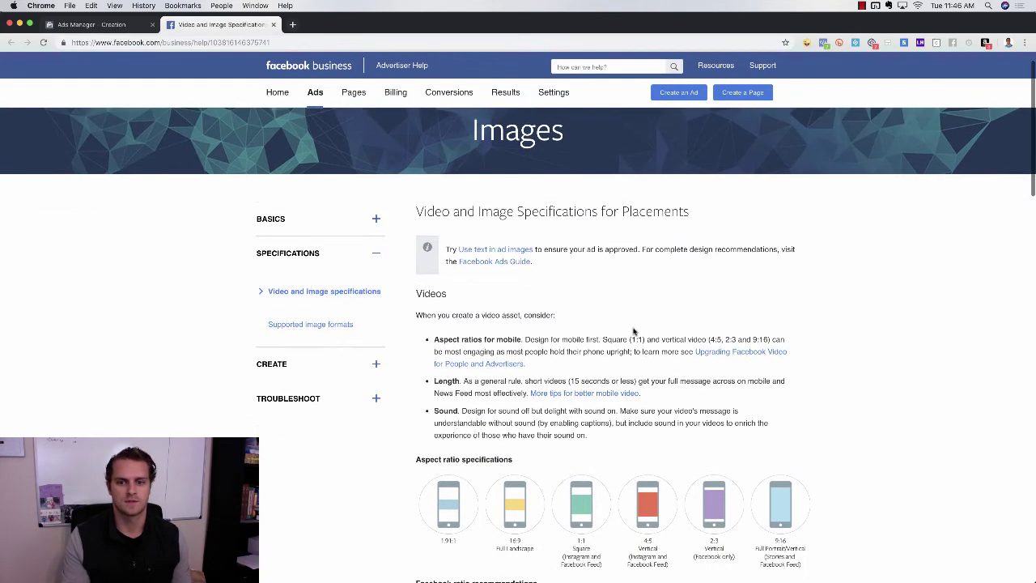
{"action": "scroll", "coordinate": [650, 390], "scroll_direction": "down", "scroll_amount": 1}
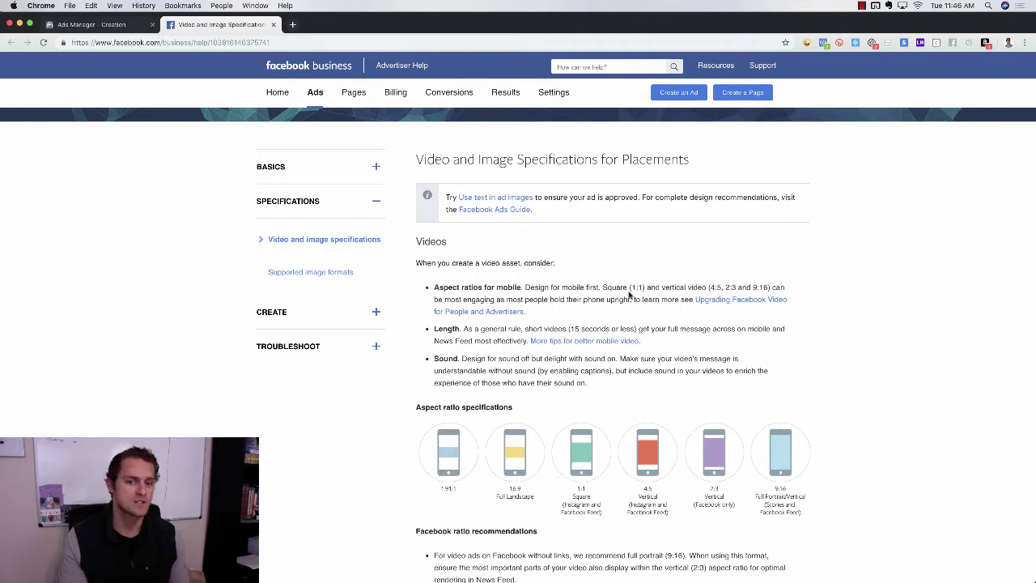
{"action": "scroll", "coordinate": [654, 350], "scroll_direction": "down", "scroll_amount": 1}
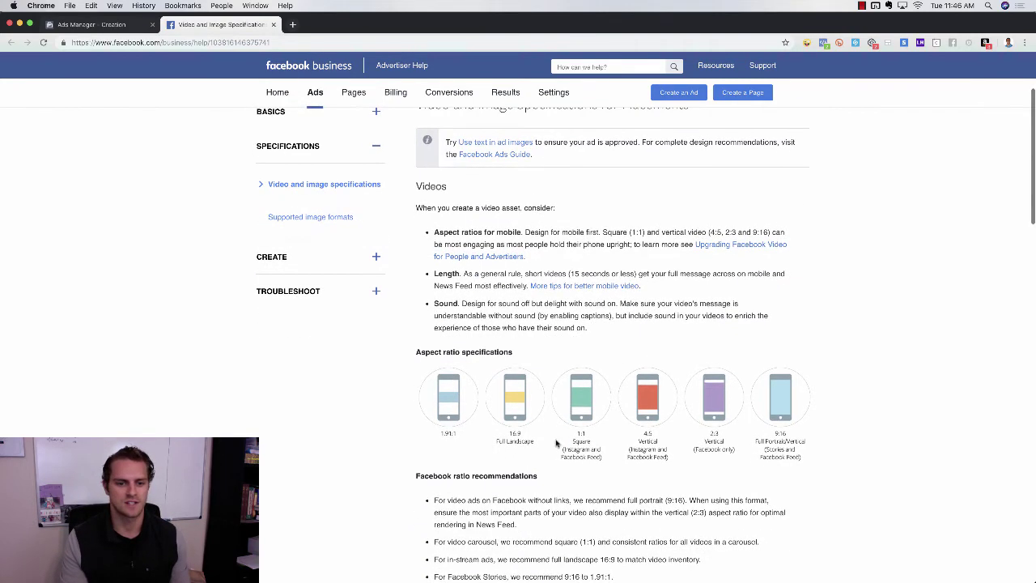
{"action": "scroll", "coordinate": [599, 443], "scroll_direction": "down", "scroll_amount": 2}
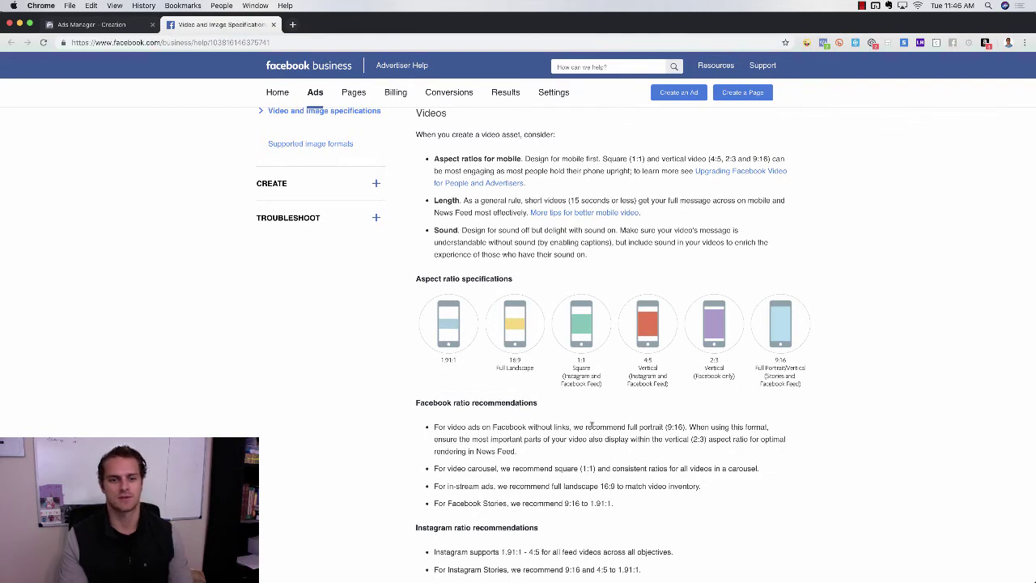
{"action": "scroll", "coordinate": [534, 381], "scroll_direction": "down", "scroll_amount": 1}
{"action": "scroll", "coordinate": [534, 375], "scroll_direction": "down", "scroll_amount": 3}
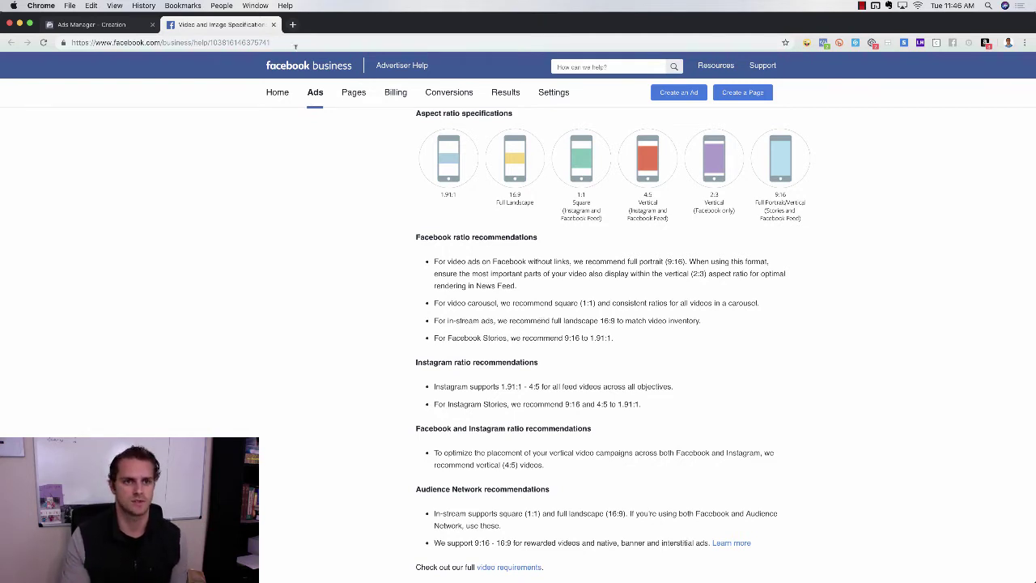
{"action": "left_click", "coordinate": [274, 25]}
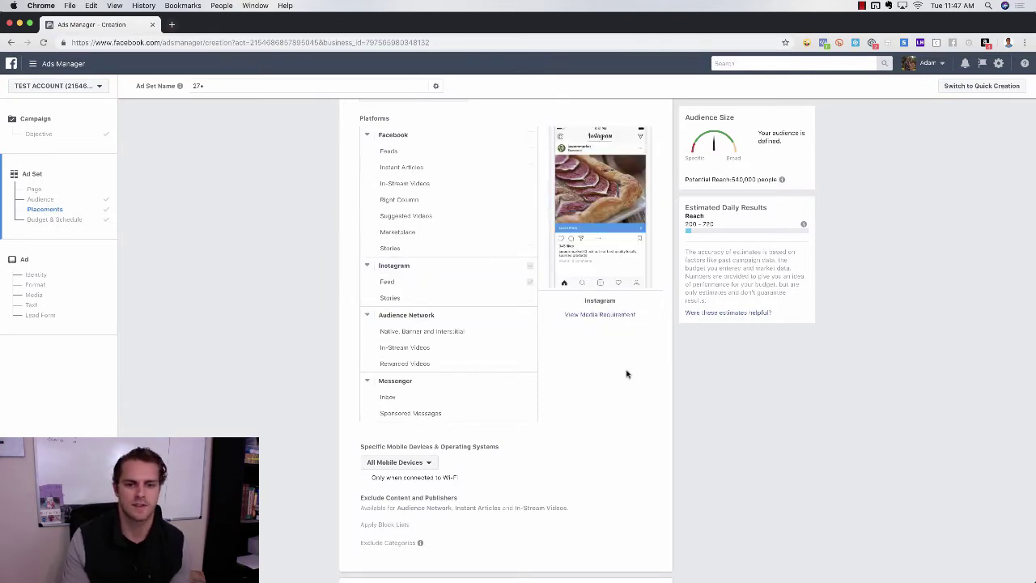
Finish the ad set and continue to the ad setup
{"action": "scroll", "coordinate": [624, 389], "scroll_direction": "down", "scroll_amount": 5}
{"action": "scroll", "coordinate": [657, 464], "scroll_direction": "down", "scroll_amount": 4}
{"action": "left_click", "coordinate": [656, 568]}
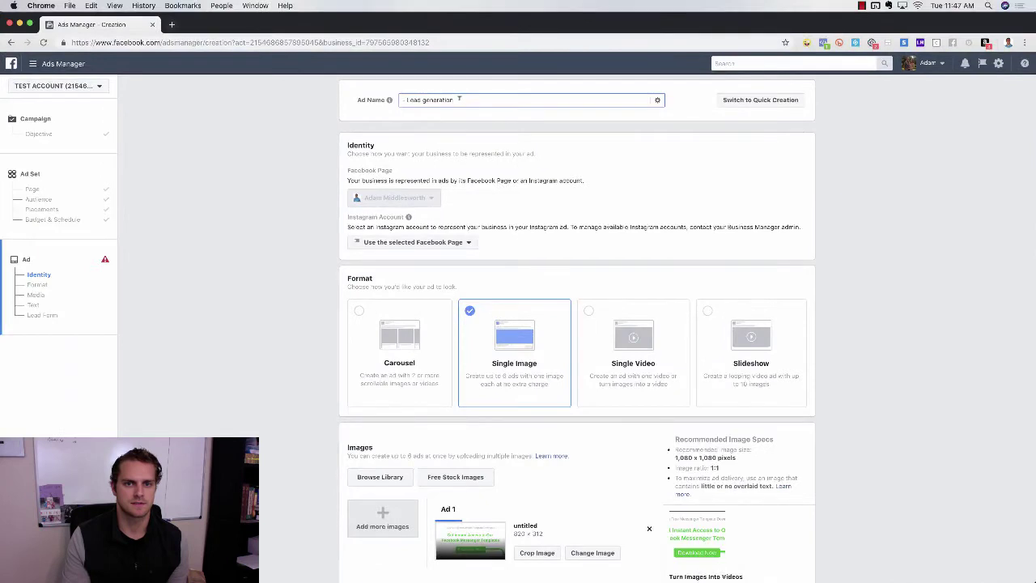
Name the ad with the listing's street address and check which Instagram accounts are available for its identity
{"action": "mouse_move", "coordinate": [384, 102]}
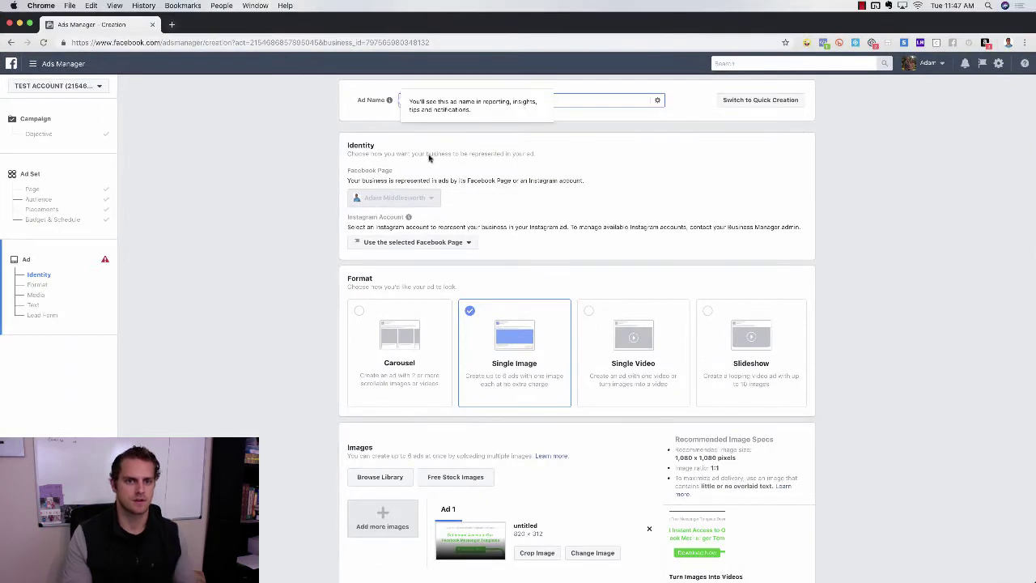
{"action": "triple_click", "coordinate": [568, 98]}
{"action": "type", "text": "123 main st"}
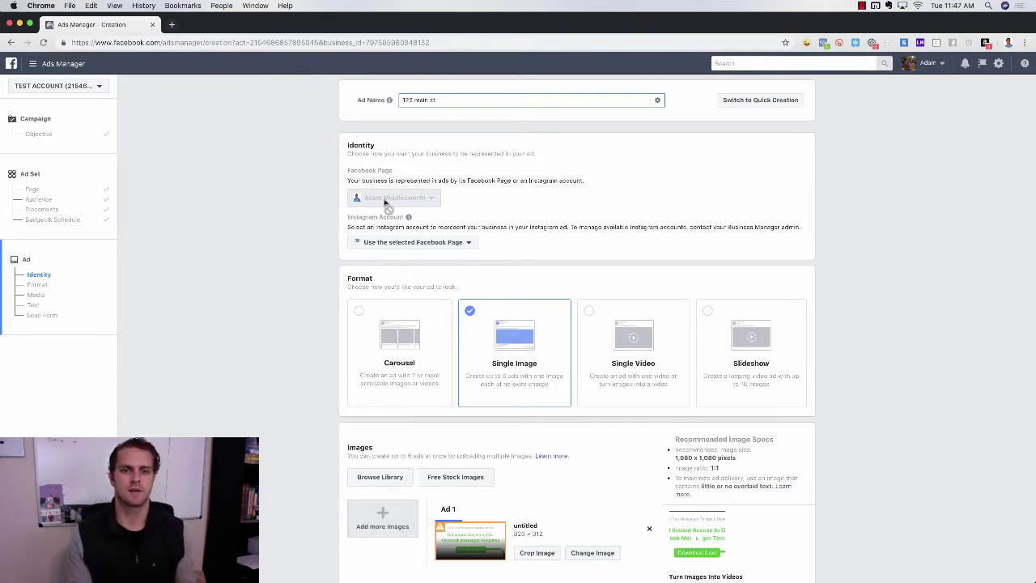
{"action": "left_click", "coordinate": [451, 243]}
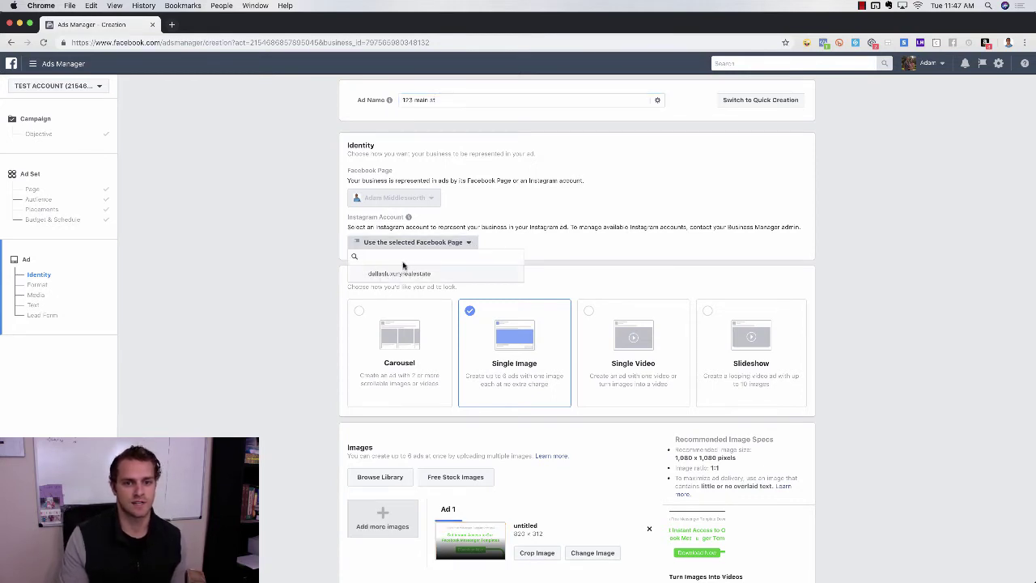
{"action": "left_click", "coordinate": [280, 241]}
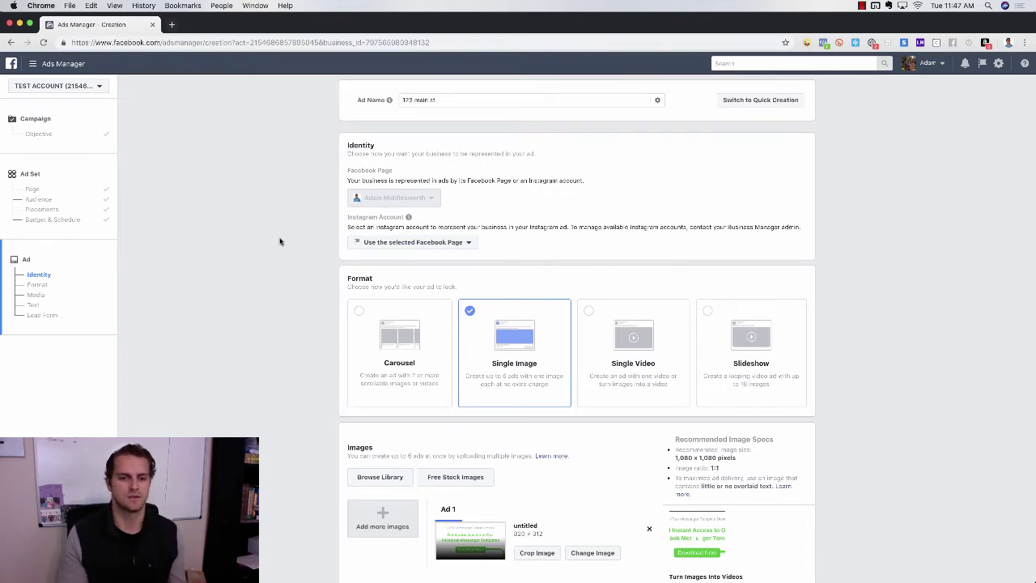
Replace the ad's current image with the 1000 × 667 house photo from the account images
{"action": "scroll", "coordinate": [279, 248], "scroll_direction": "down", "scroll_amount": 3}
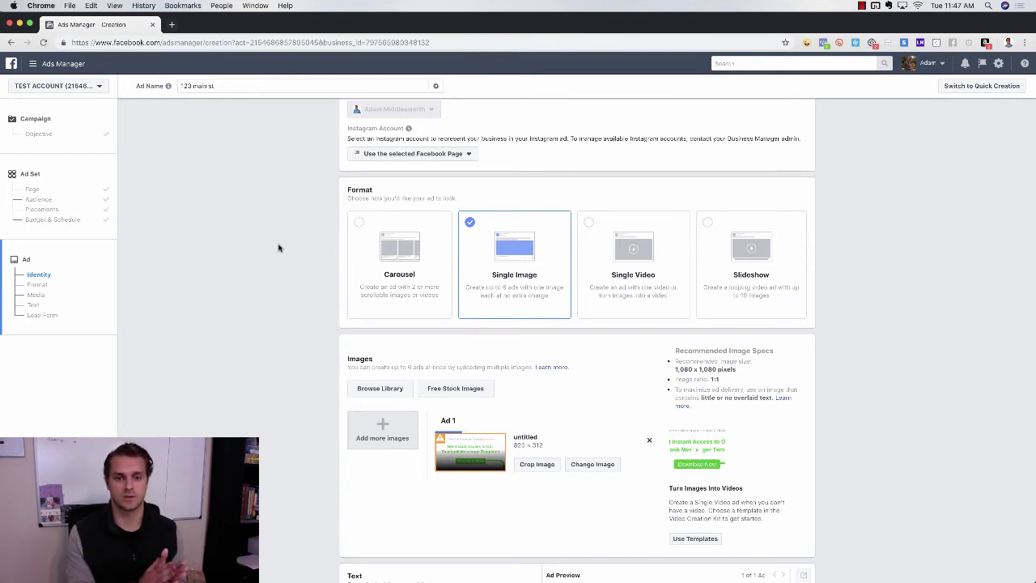
{"action": "scroll", "coordinate": [296, 250], "scroll_direction": "down", "scroll_amount": 4}
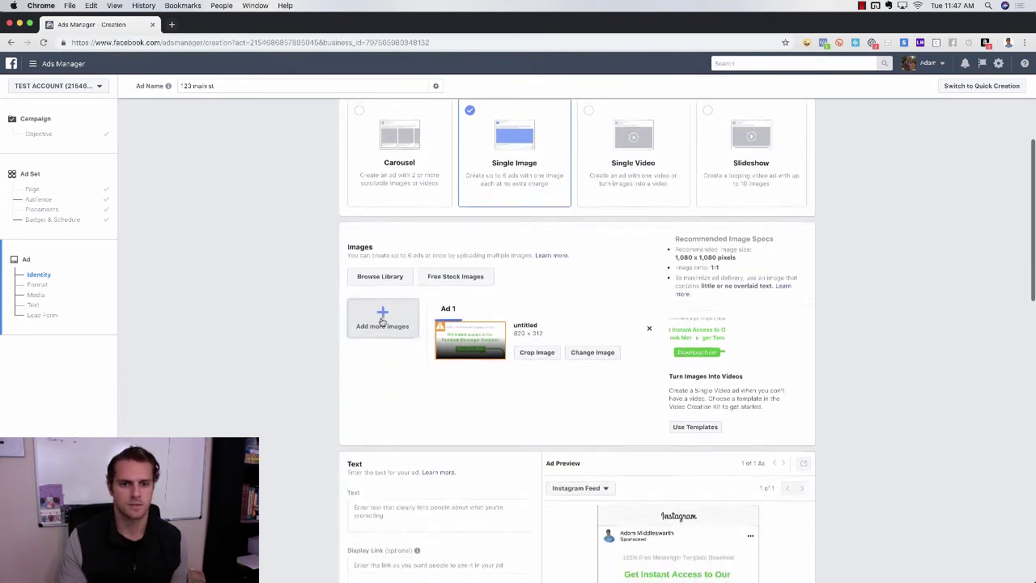
{"action": "left_click", "coordinate": [386, 271]}
{"action": "left_click", "coordinate": [445, 184]}
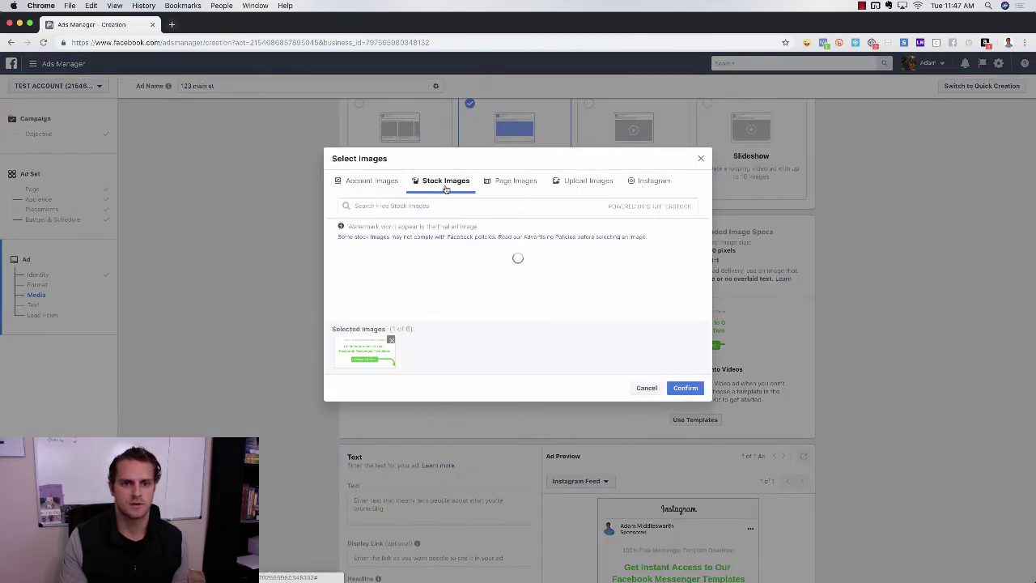
{"action": "left_click", "coordinate": [372, 181]}
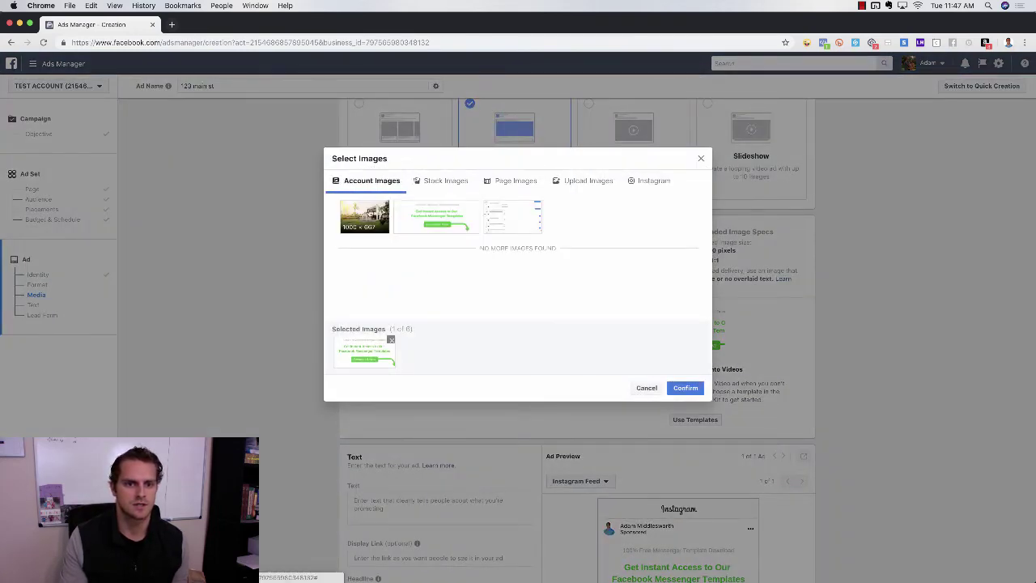
{"action": "key", "text": "ctrl+Up"}
{"action": "left_click", "coordinate": [390, 214]}
{"action": "left_click", "coordinate": [366, 217]}
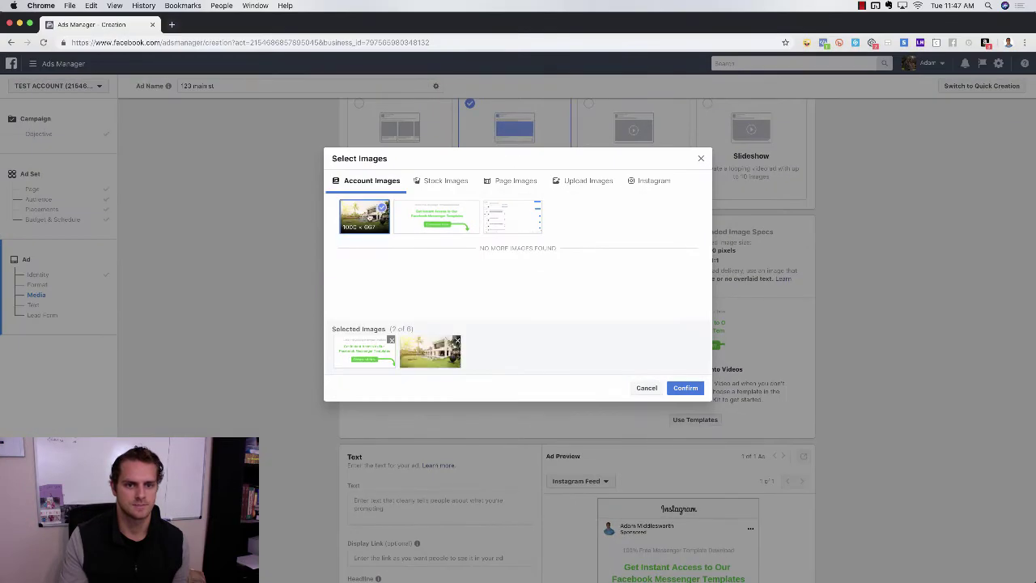
{"action": "left_click", "coordinate": [392, 340]}
{"action": "left_click", "coordinate": [685, 387]}
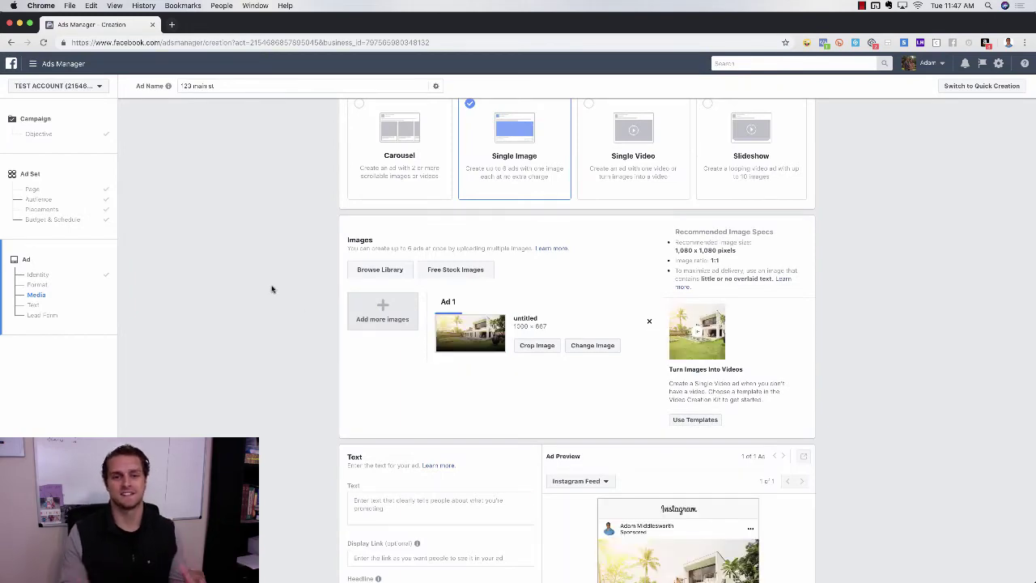
Review the ad's image and its Instagram Feed preview
{"action": "scroll", "coordinate": [336, 313], "scroll_direction": "down", "scroll_amount": 1}
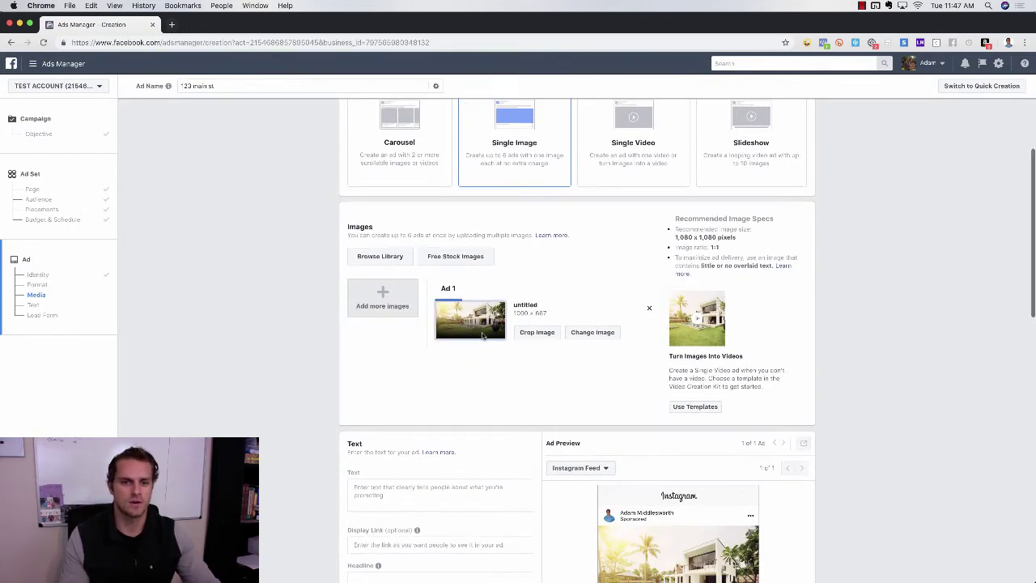
{"action": "scroll", "coordinate": [548, 377], "scroll_direction": "down", "scroll_amount": 3}
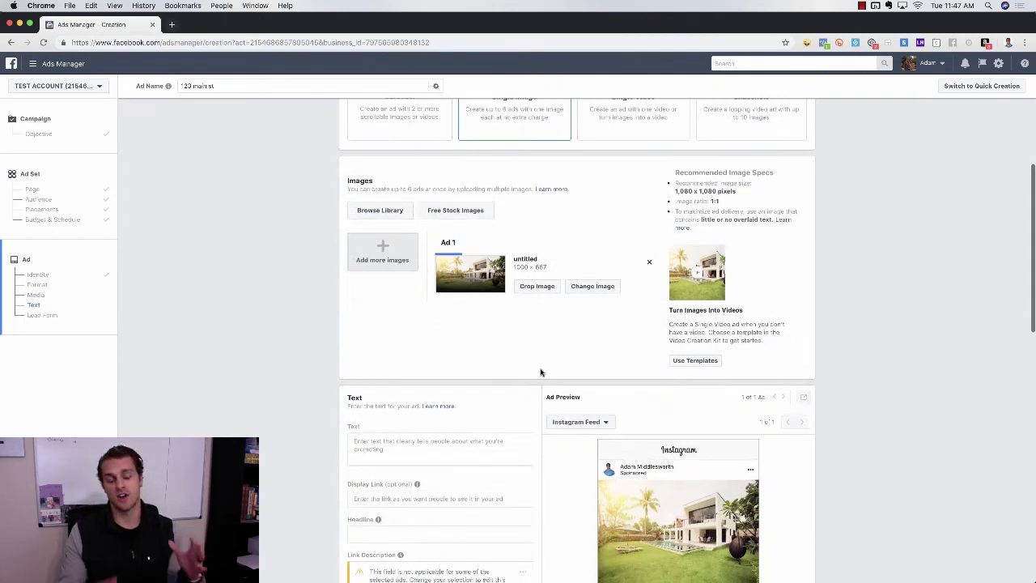
{"action": "scroll", "coordinate": [540, 372], "scroll_direction": "down", "scroll_amount": 3}
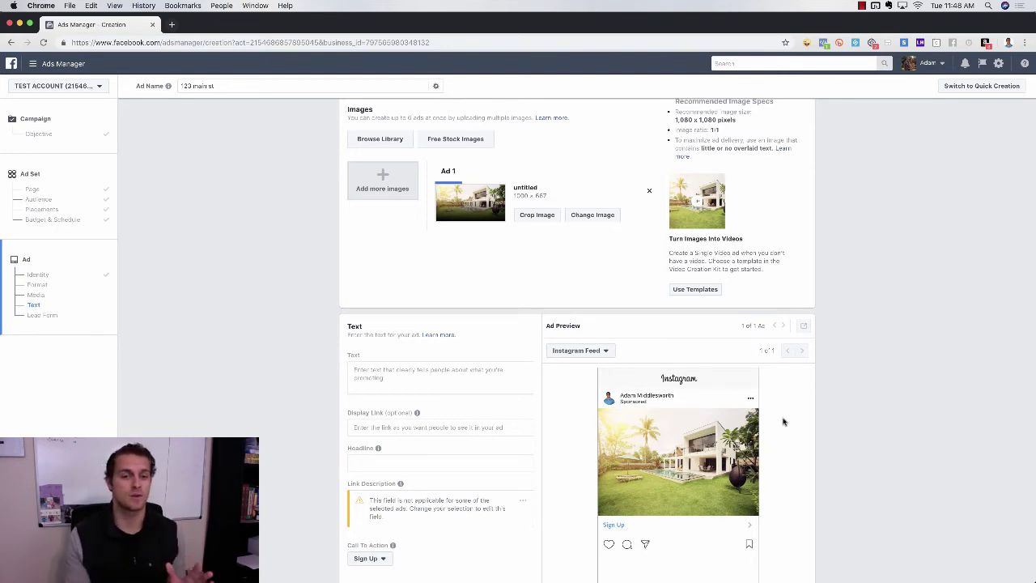
{"action": "scroll", "coordinate": [474, 426], "scroll_direction": "up", "scroll_amount": 2}
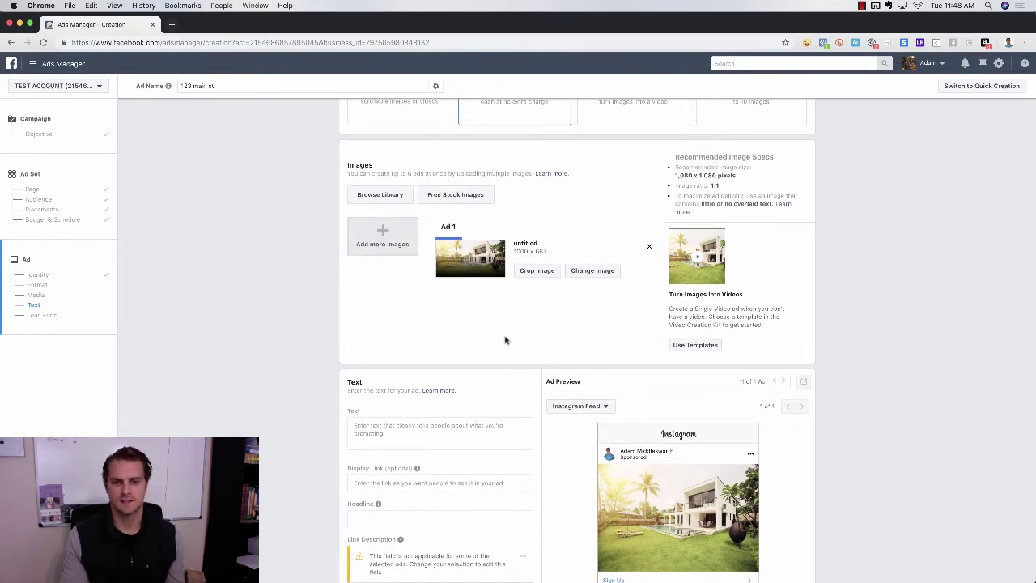
Start the ad's primary text with the line "New Listing In Dallas", followed by a blank line
{"action": "scroll", "coordinate": [507, 340], "scroll_direction": "down", "scroll_amount": 2}
{"action": "scroll", "coordinate": [823, 429], "scroll_direction": "down", "scroll_amount": 2}
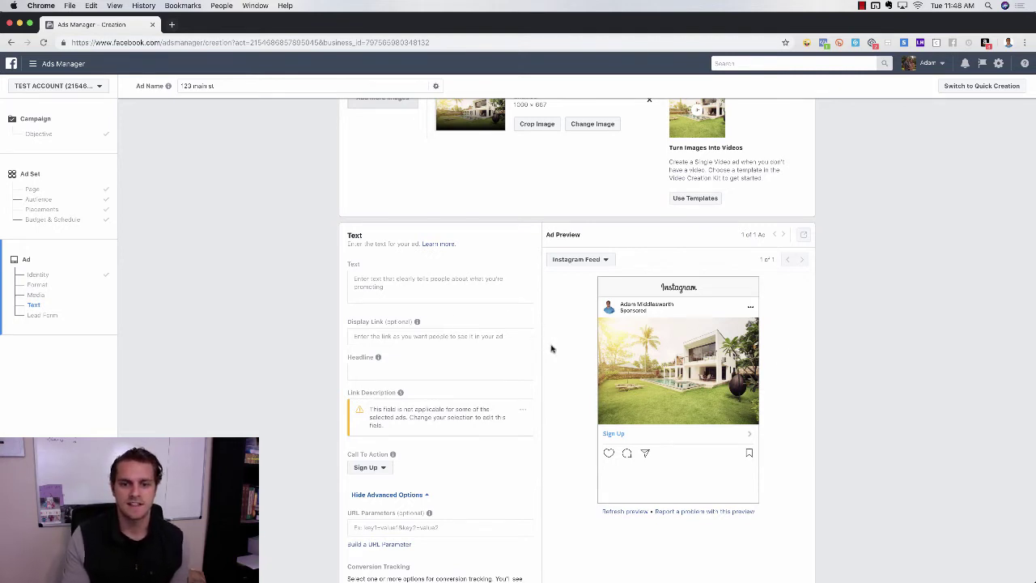
{"action": "scroll", "coordinate": [558, 344], "scroll_direction": "down", "scroll_amount": 1}
{"action": "left_click", "coordinate": [595, 255]}
{"action": "left_click", "coordinate": [573, 331]}
{"action": "left_click", "coordinate": [429, 268]}
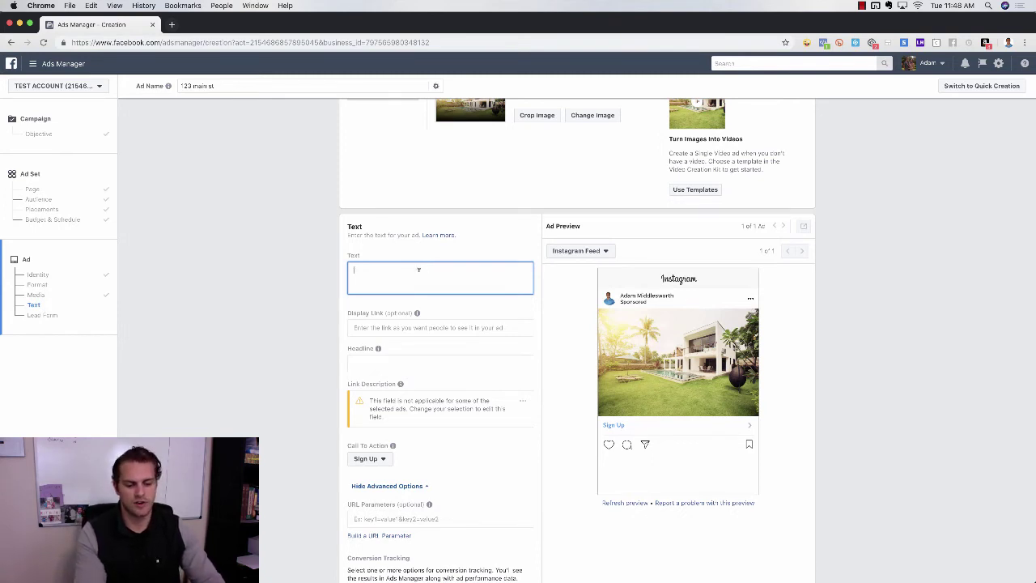
{"action": "type", "text": "New "}
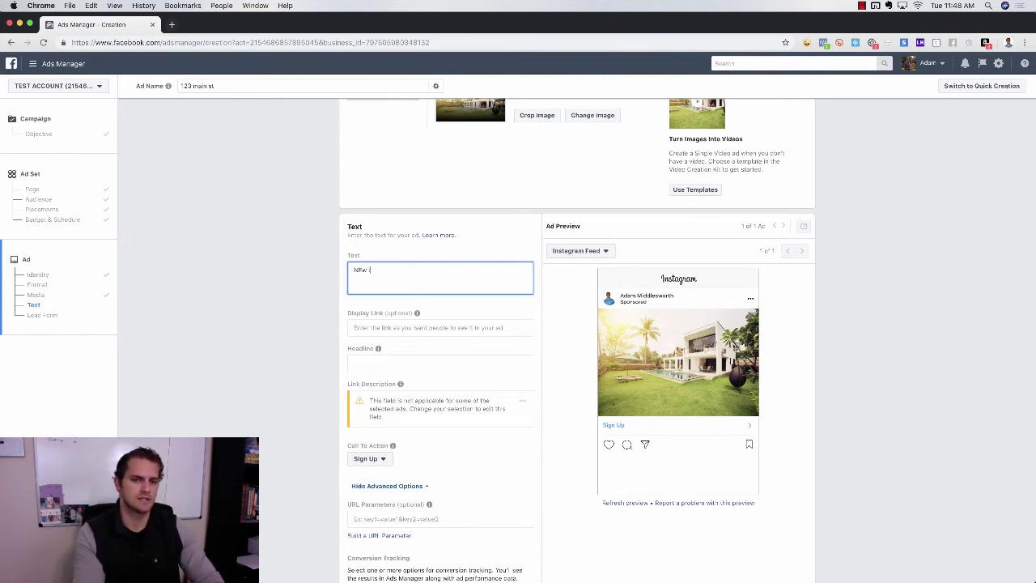
{"action": "type", "text": "Listing"}
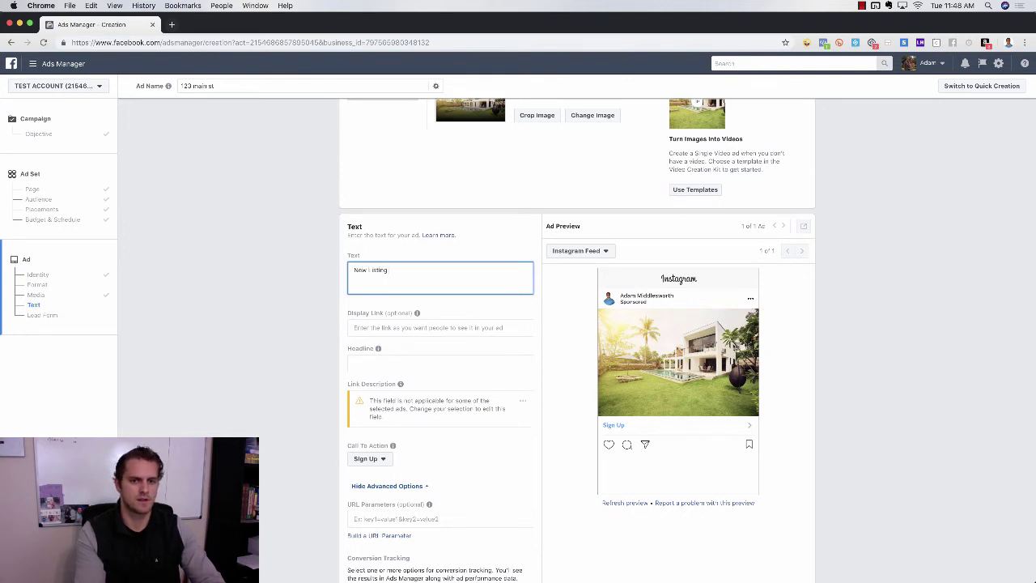
{"action": "type", "text": " In Dallas  Tal"}
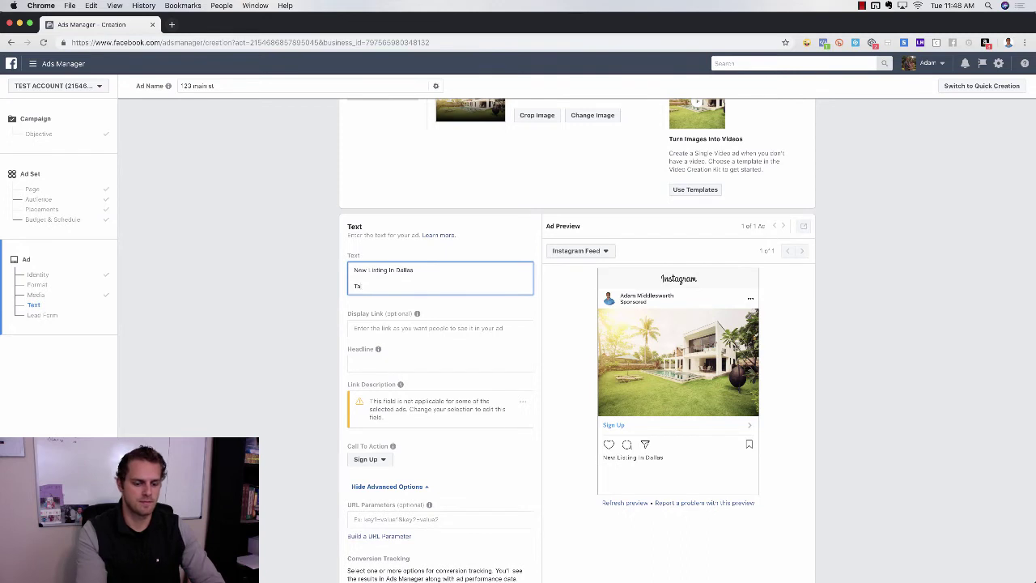
Add the line "Tap the photo below for more pictures, price, and location" under the opening line of the ad text
{"action": "key", "text": "BackSpace"}
{"action": "key", "text": "BackSpace"}
{"action": "type", "text": "e photo"}
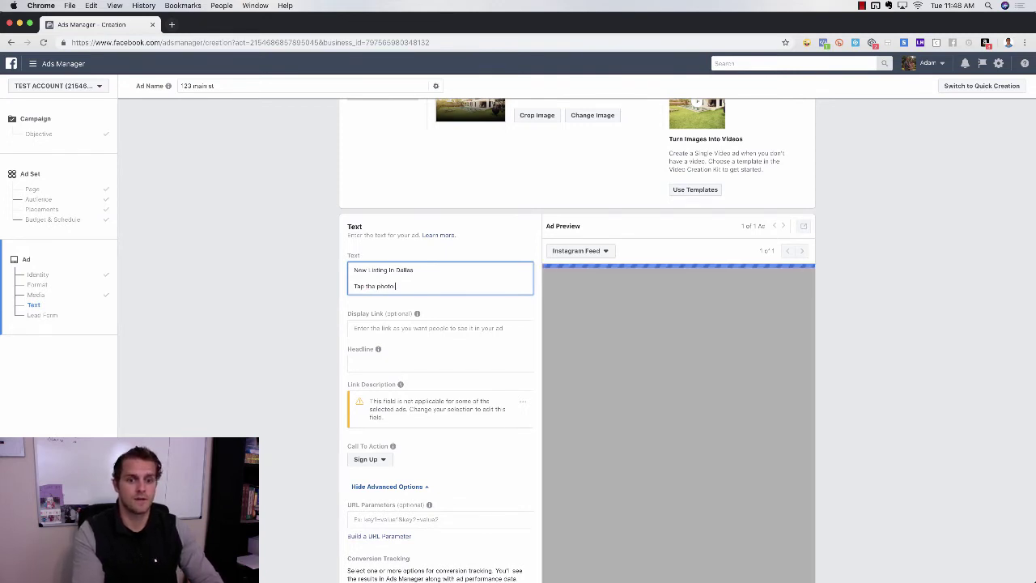
{"action": "type", "text": " below"}
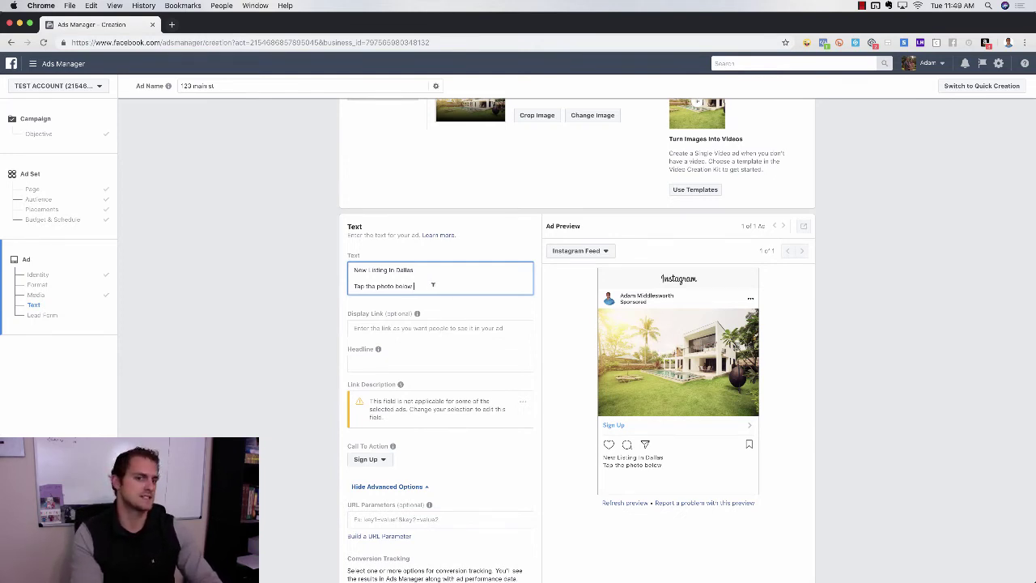
{"action": "type", "text": "for m"}
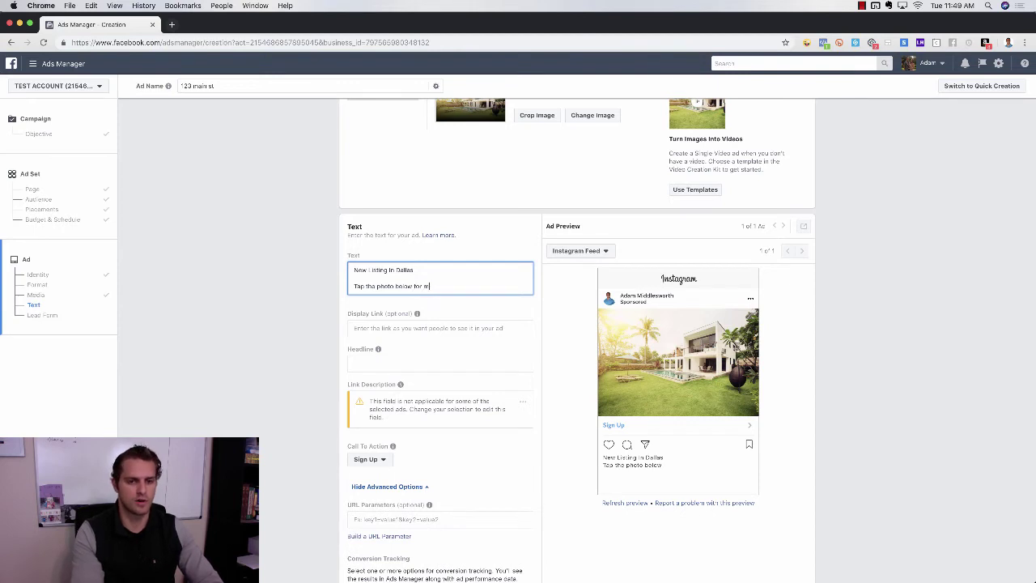
{"action": "type", "text": "ore pictures, price, and location"}
{"action": "key", "text": "Return"}
{"action": "key", "text": "Return"}
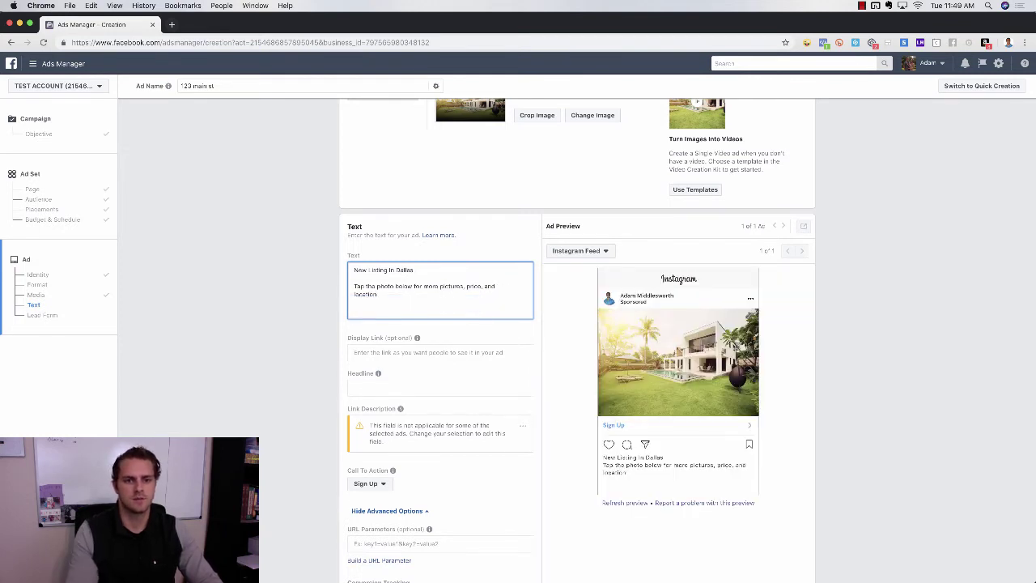
Add the placeholder line "Awesome feature of the home" three times to the ad text, separated by blank lines
{"action": "type", "text": "Awesome!"}
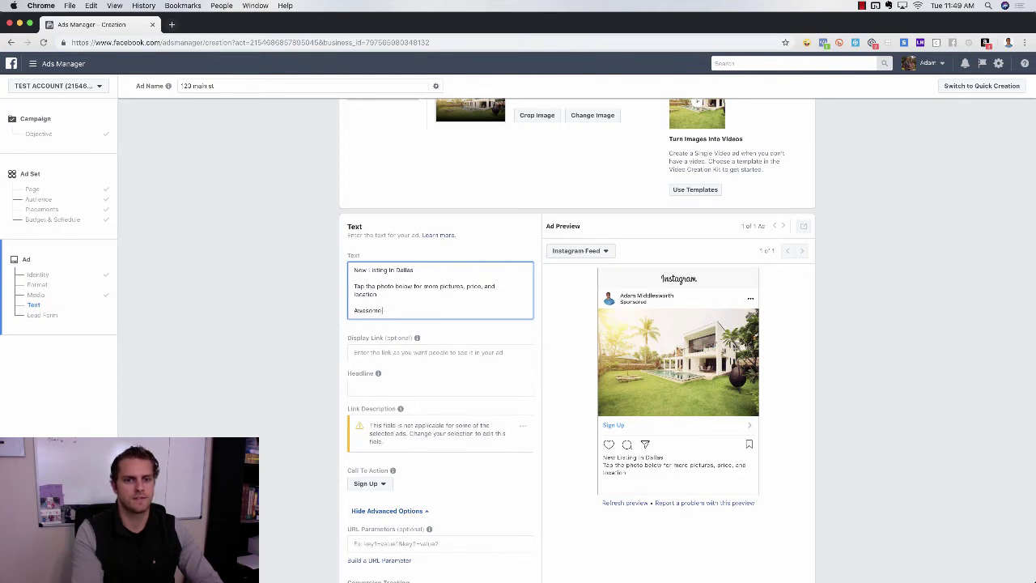
{"action": "type", "text": "feature of the home"}
{"action": "left_click_drag", "start_coordinate": [466, 311], "coordinate": [350, 308]}
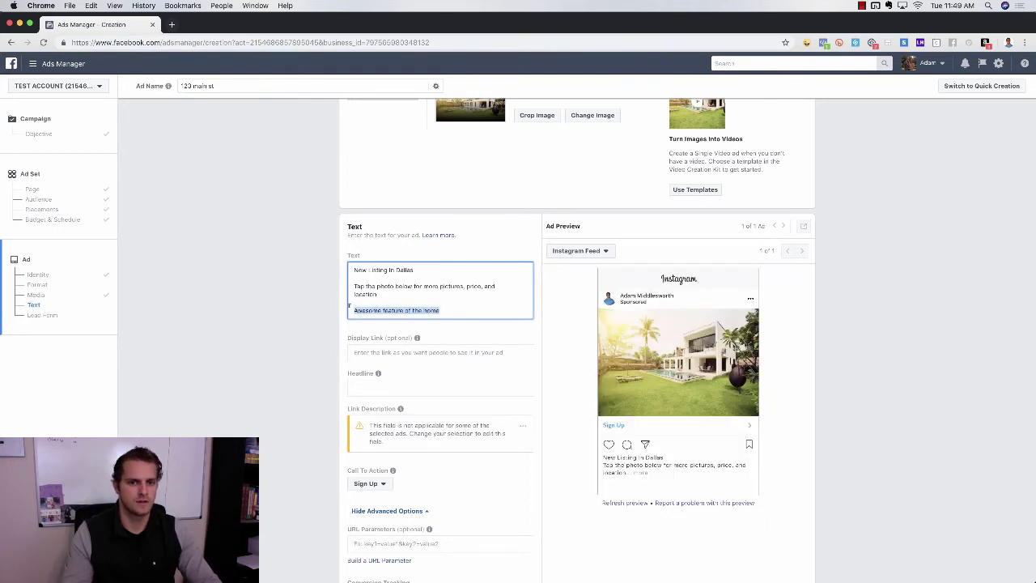
{"action": "key", "text": "super+c"}
{"action": "left_click", "coordinate": [443, 310]}
{"action": "key", "text": "Return"}
{"action": "key", "text": "Return"}
{"action": "key", "text": "super+v"}
{"action": "key", "text": "Return"}
{"action": "key", "text": "Return"}
{"action": "key", "text": "super+v"}
{"action": "key", "text": "Return"}
{"action": "key", "text": "Return"}
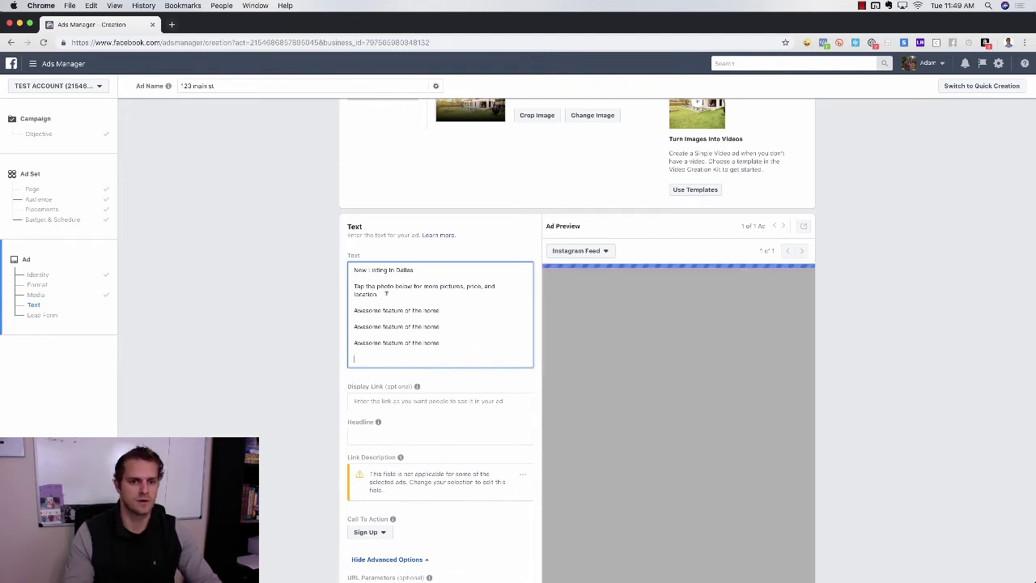
Repeat the "Tap the photo below for more pictures, price, and location" line at the end of the ad text
{"action": "triple_click", "coordinate": [386, 293]}
{"action": "key", "text": "super+c"}
{"action": "left_click", "coordinate": [380, 355]}
{"action": "key", "text": "super+v"}
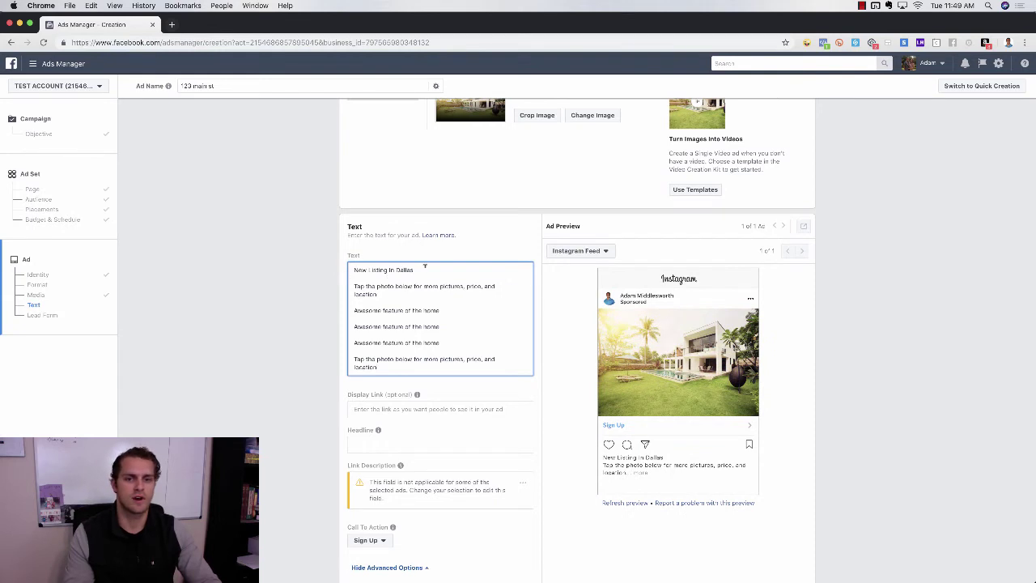
{"action": "mouse_move", "coordinate": [352, 269]}
{"action": "left_mouse_down"}
{"action": "mouse_move", "coordinate": [389, 271]}
{"action": "mouse_move", "coordinate": [339, 279]}
{"action": "left_mouse_up"}
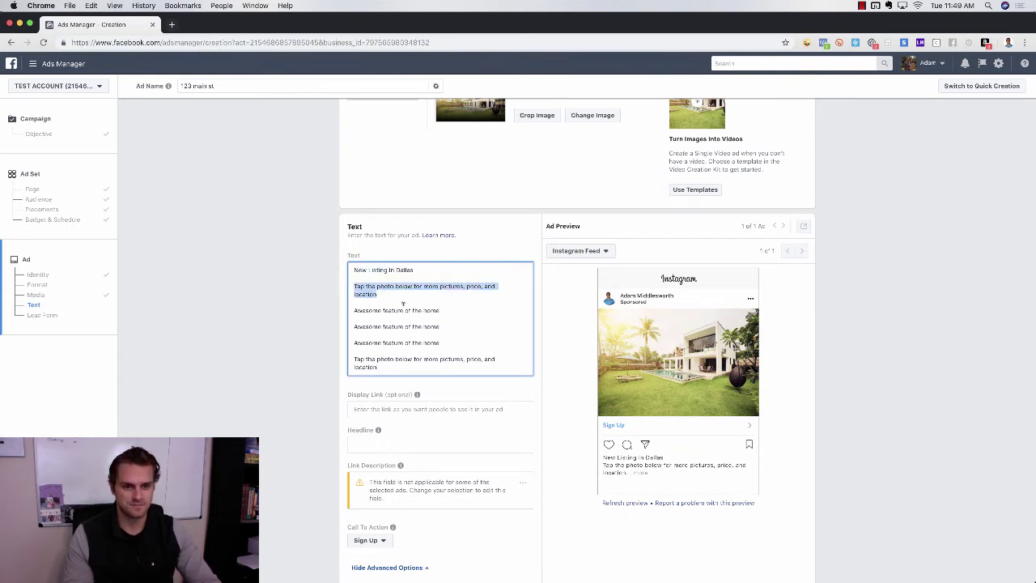
{"action": "left_click", "coordinate": [413, 326]}
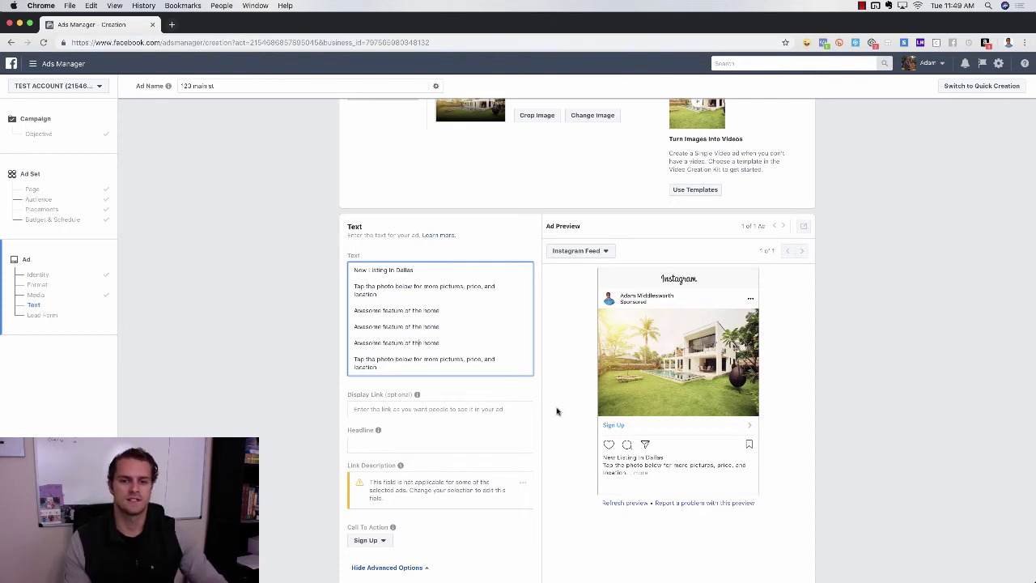
Turn the opening line's key words into hashtags so it reads "#NewListing In #Dallas"
{"action": "scroll", "coordinate": [682, 416], "scroll_direction": "down", "scroll_amount": 1}
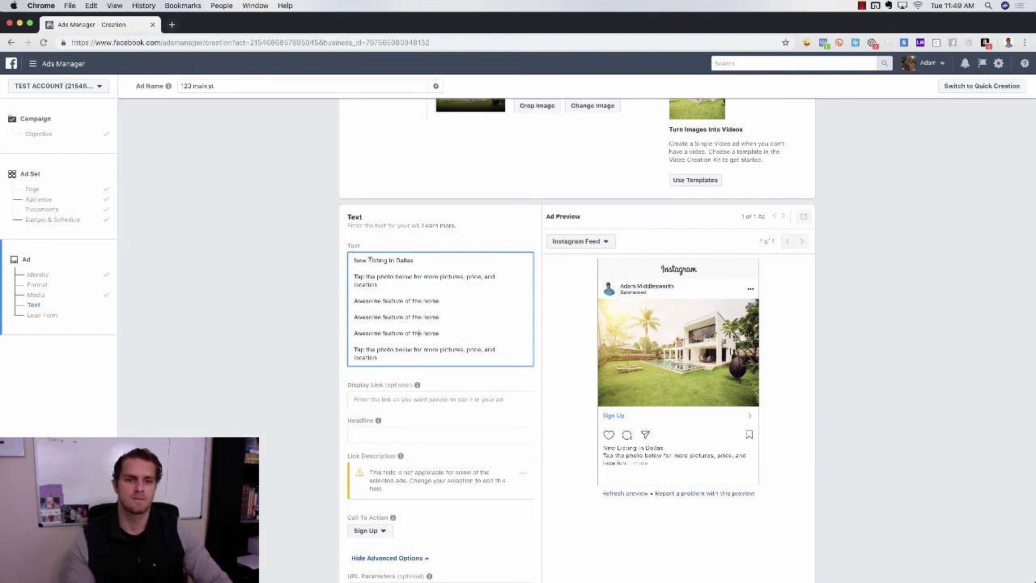
{"action": "left_click", "coordinate": [370, 260]}
{"action": "key", "text": "BackSpace"}
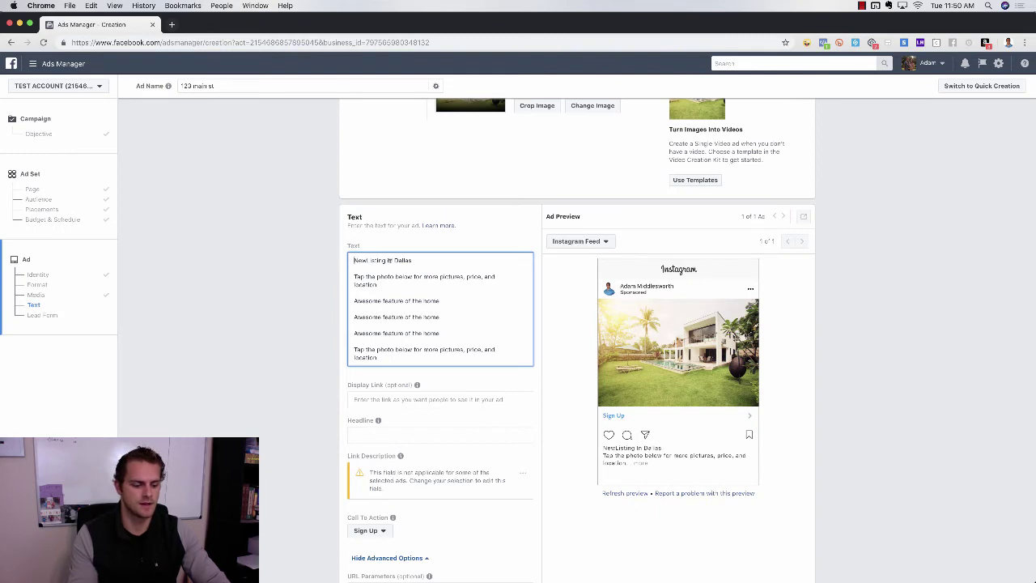
{"action": "type", "text": "#"}
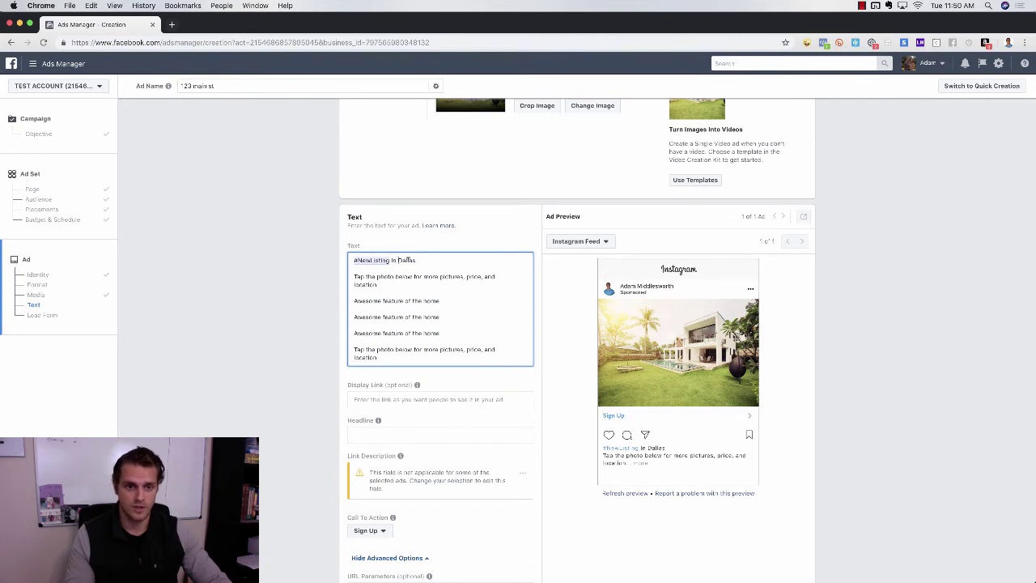
{"action": "left_click", "coordinate": [398, 260]}
{"action": "type", "text": "#"}
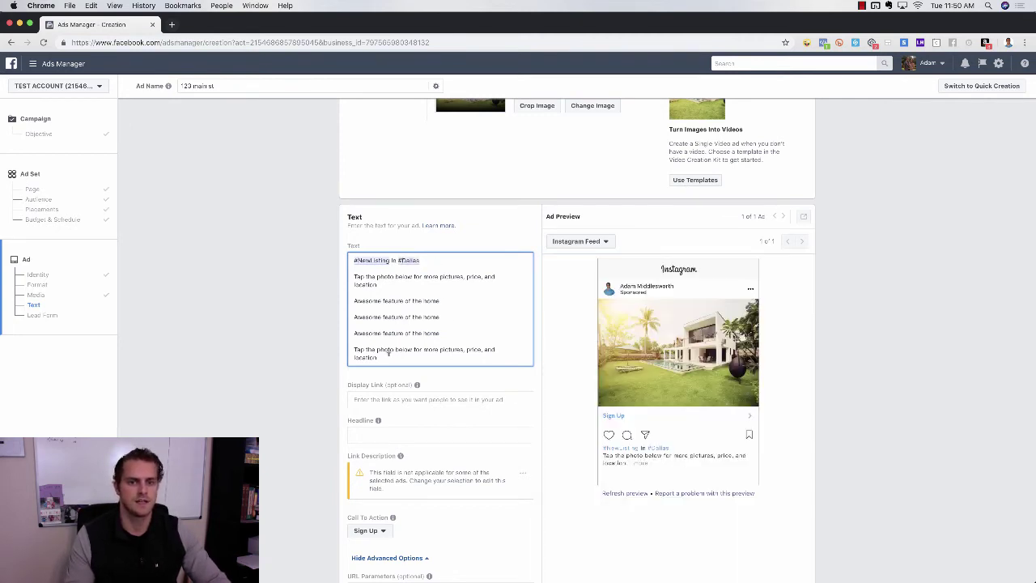
Remove both "Tap the photo below for more pictures, price, and location" lines from the ad text
{"action": "left_click_drag", "start_coordinate": [388, 353], "coordinate": [346, 278]}
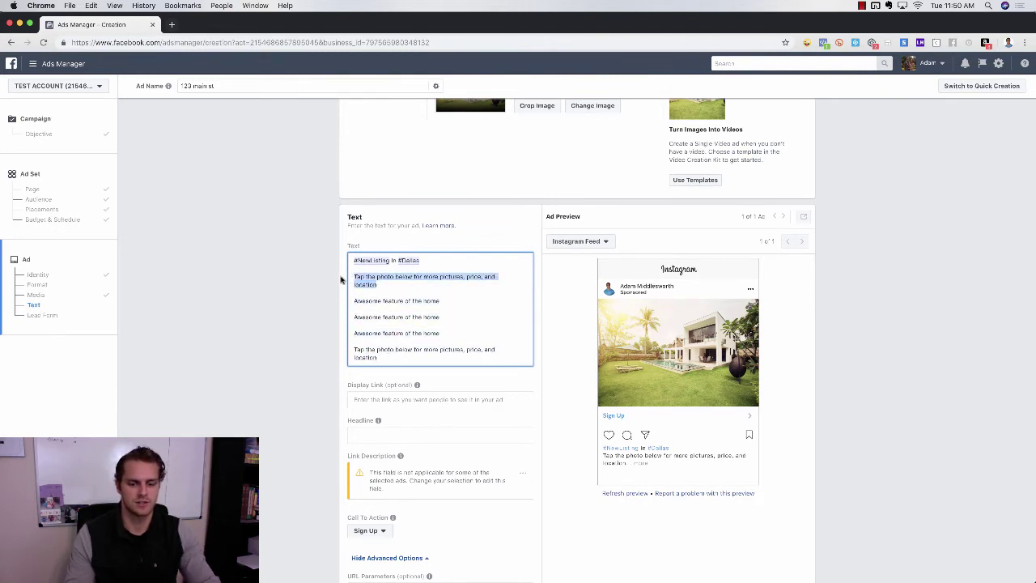
{"action": "key", "text": "BackSpace"}
{"action": "key", "text": "BackSpace"}
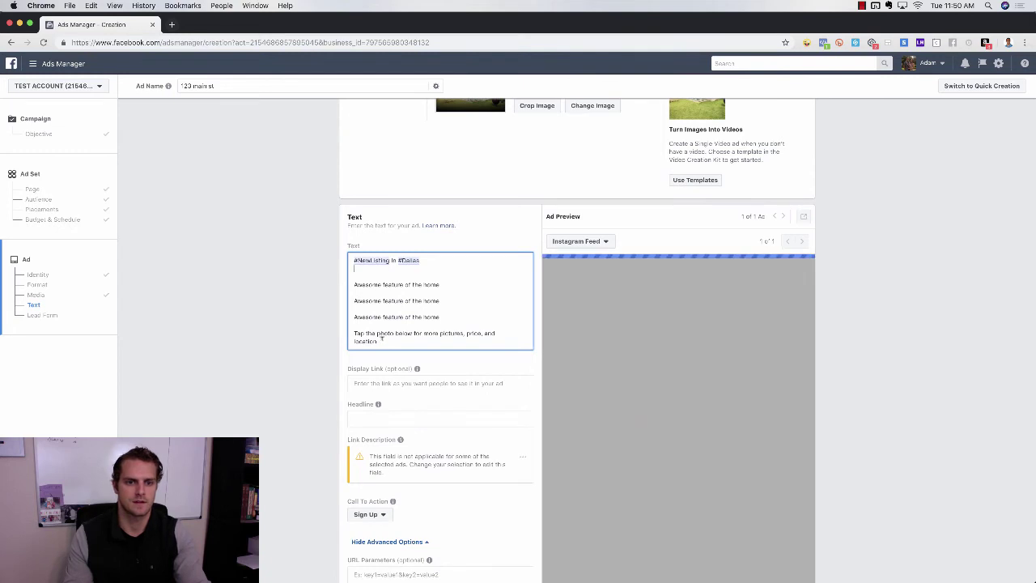
{"action": "key", "text": "BackSpace"}
{"action": "left_click_drag", "start_coordinate": [378, 334], "coordinate": [350, 324]}
{"action": "key", "text": "BackSpace"}
Add a line with the hashtags #realestate #Dallasrealestate #twostoryhome and an empty # below the home features
{"action": "type", "text": "$"}
{"action": "key", "text": "BackSpace"}
{"action": "type", "text": "#rea"}
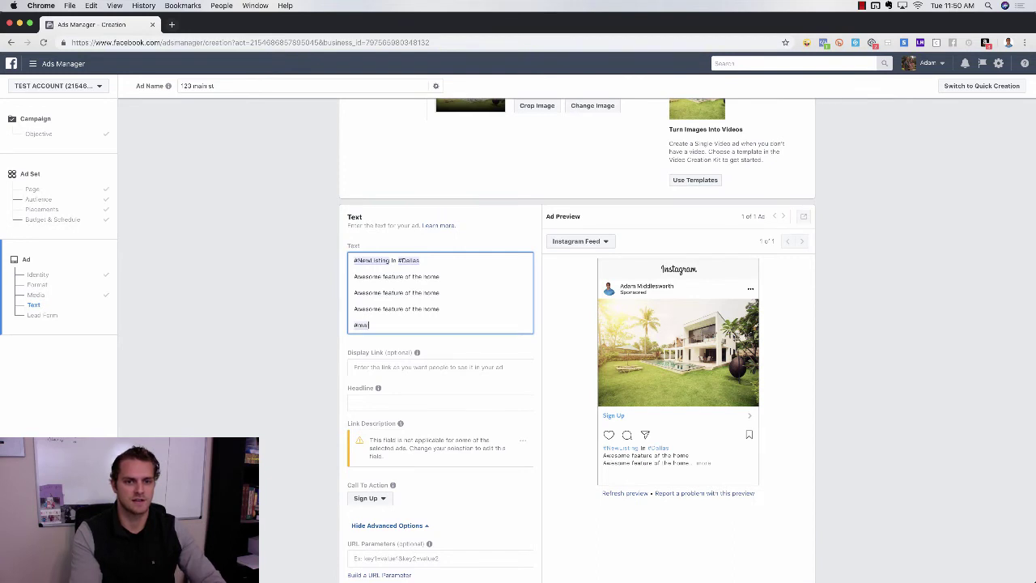
{"action": "type", "text": "lestate"}
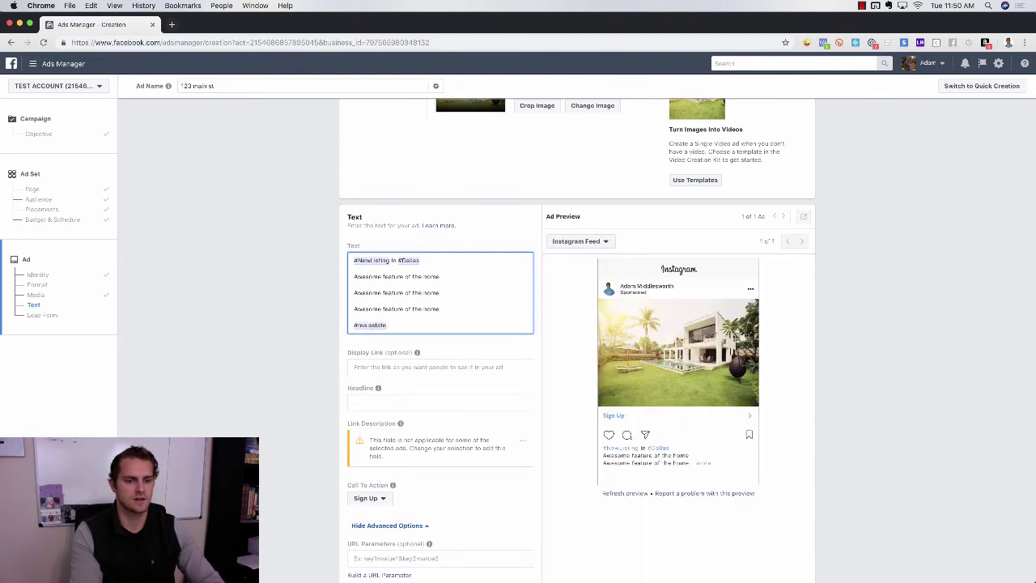
{"action": "type", "text": " #D"}
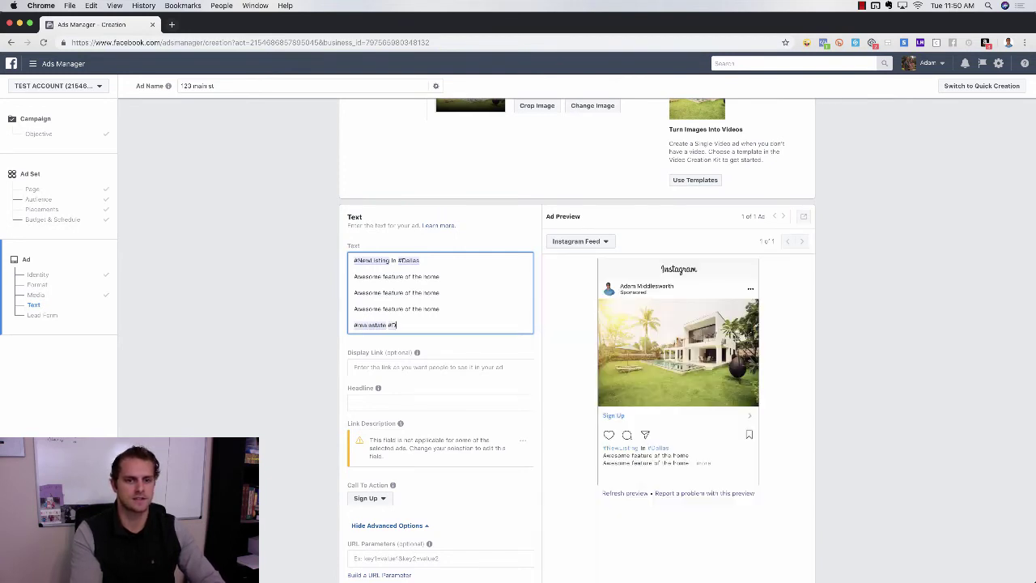
{"action": "type", "text": "allasreales"}
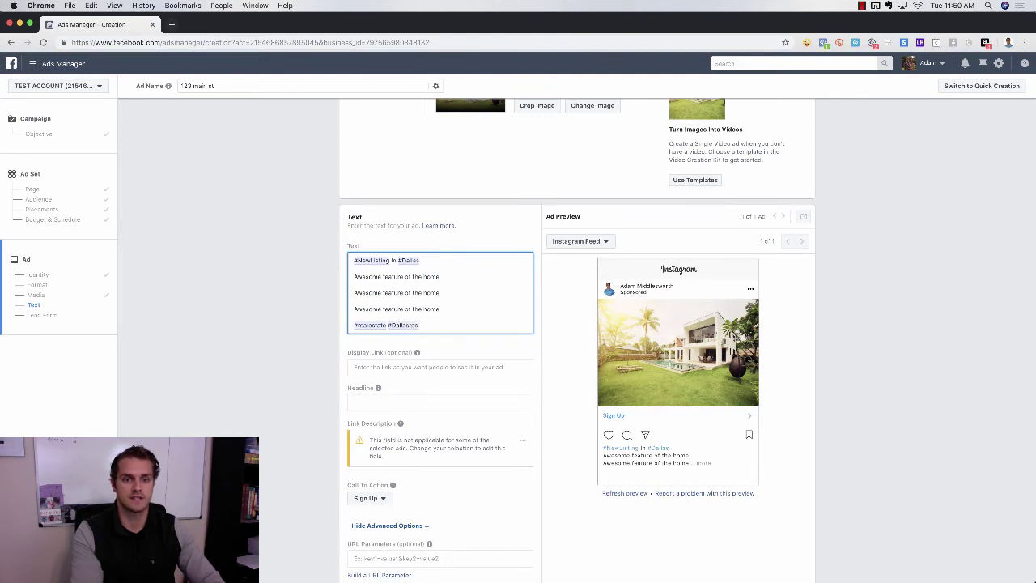
{"action": "type", "text": "tate "}
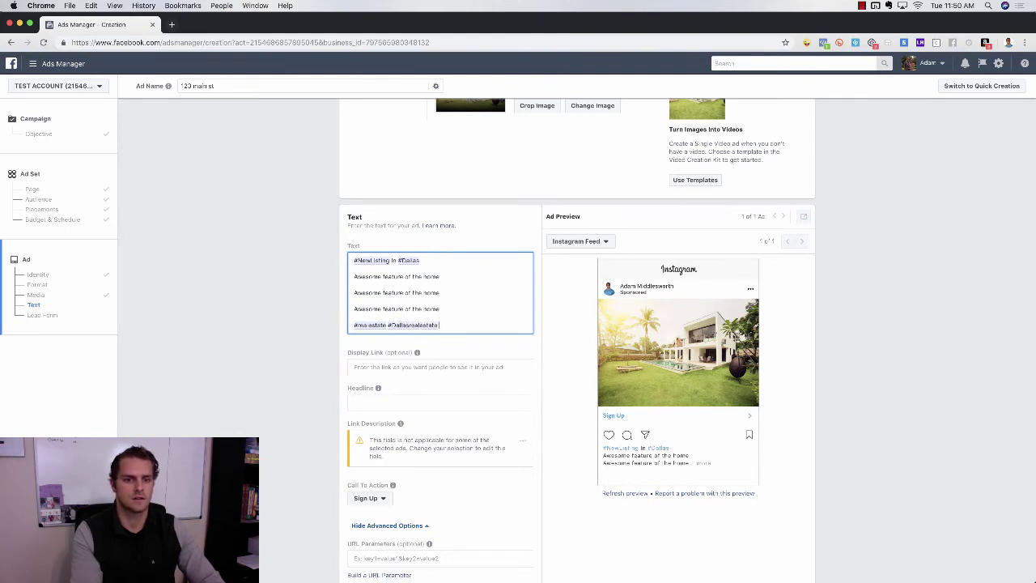
{"action": "type", "text": "#texas"}
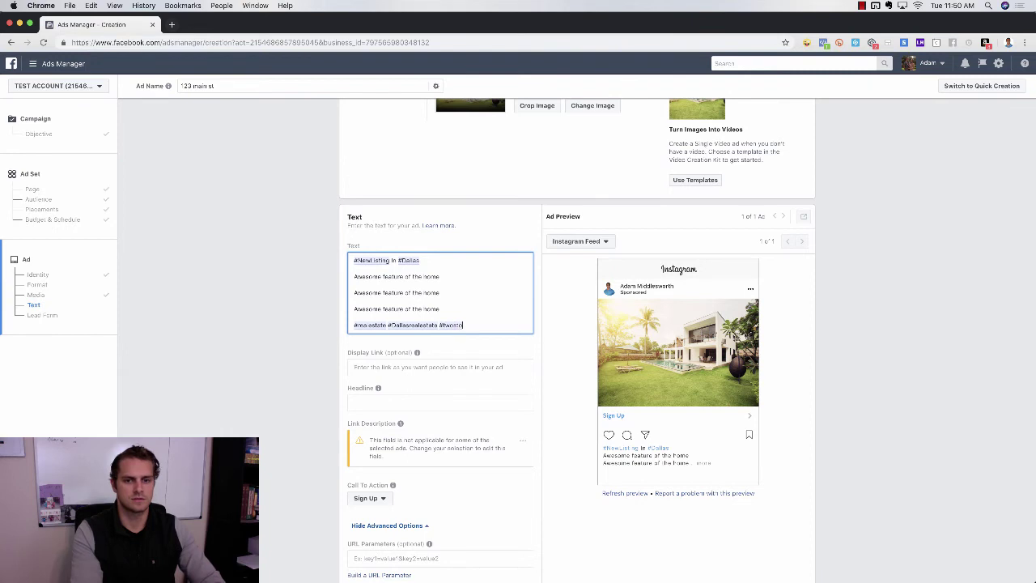
{"action": "type", "text": "ryhome #"}
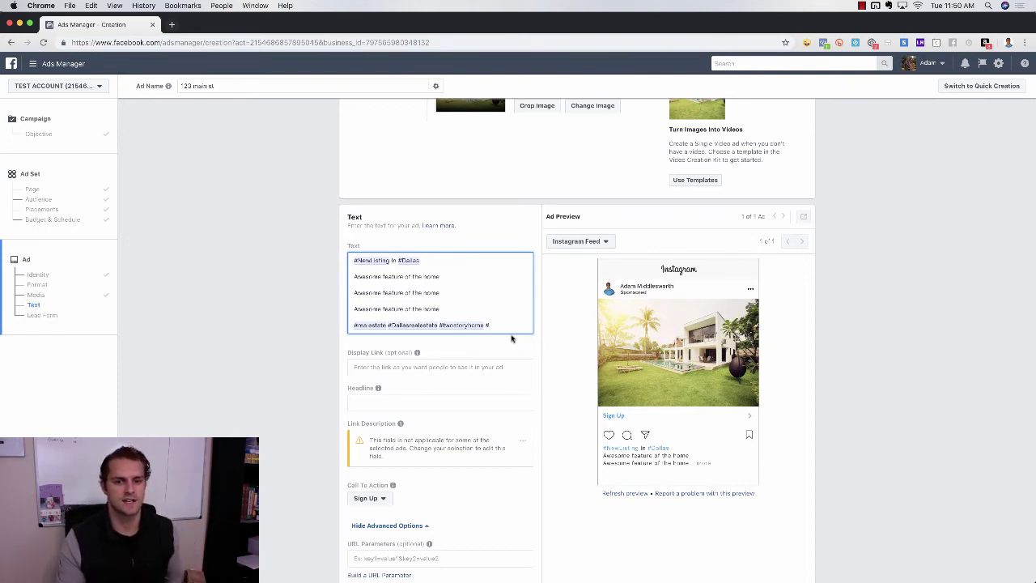
Add the line "Tap the photo above to get instant access to price, photos, and location of this listing." below the hashtags
{"action": "key", "text": "Return"}
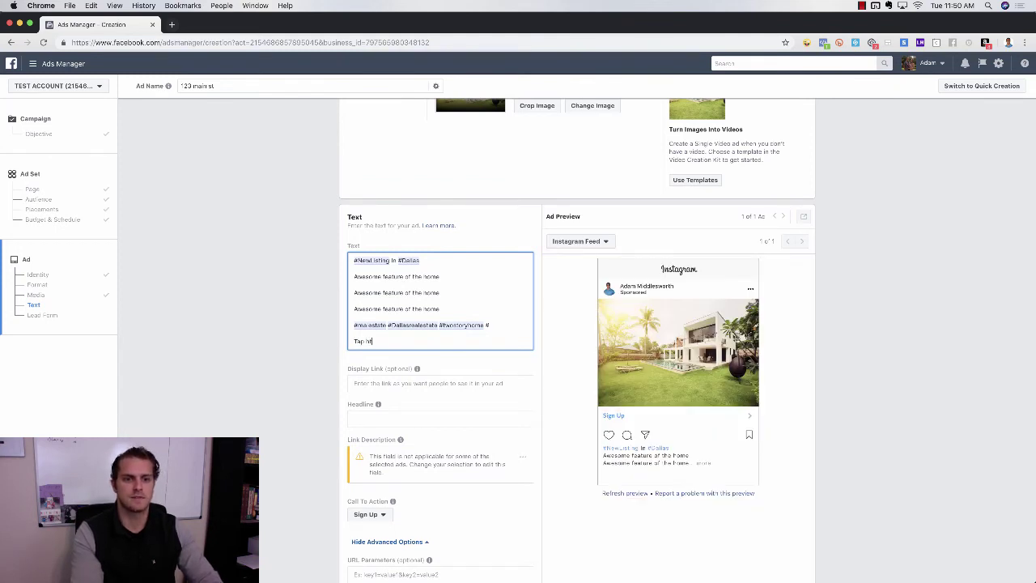
{"action": "type", "text": "Tap the photo"}
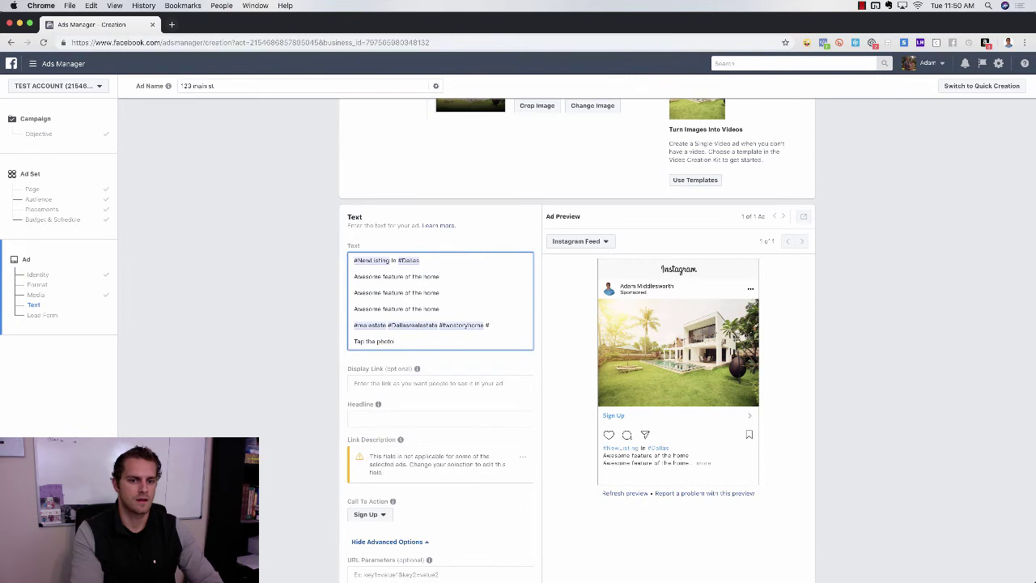
{"action": "type", "text": " above to get"}
{"action": "type", "text": " instant access"}
{"action": "type", "text": " to pro"}
{"action": "type", "text": "ce, photos, and loca"}
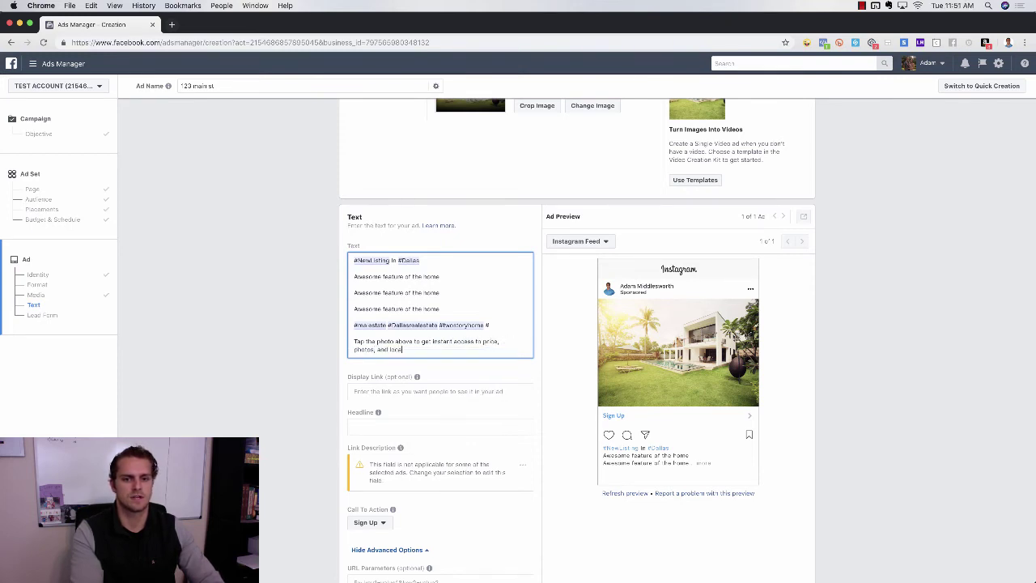
{"action": "type", "text": "tion of this list"}
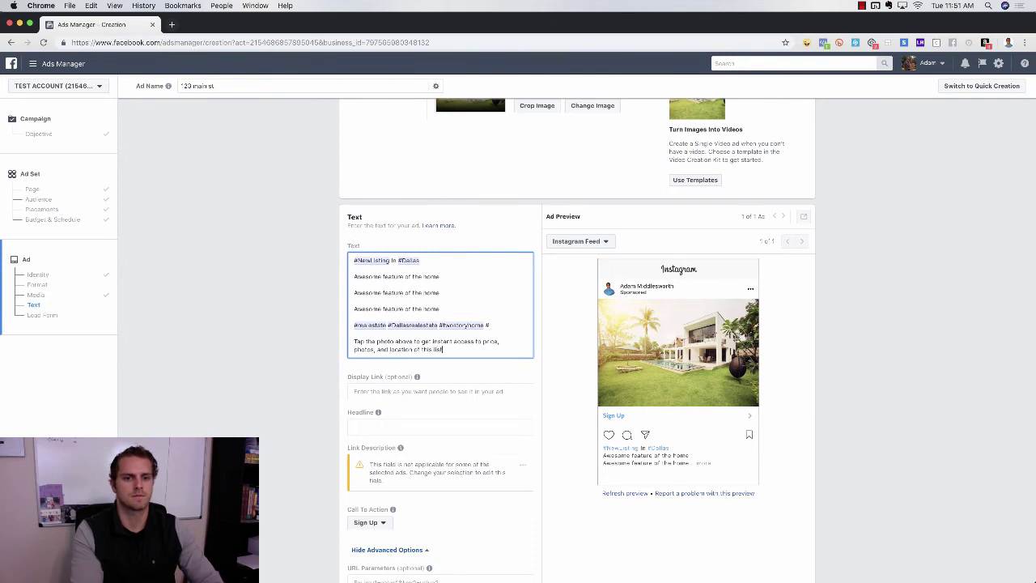
{"action": "key", "text": "BackSpace"}
{"action": "key", "text": "BackSpace"}
{"action": "key", "text": "BackSpace"}
{"action": "type", "text": "ting."}
{"action": "key", "text": "Return"}
{"action": "key", "text": "Return"}
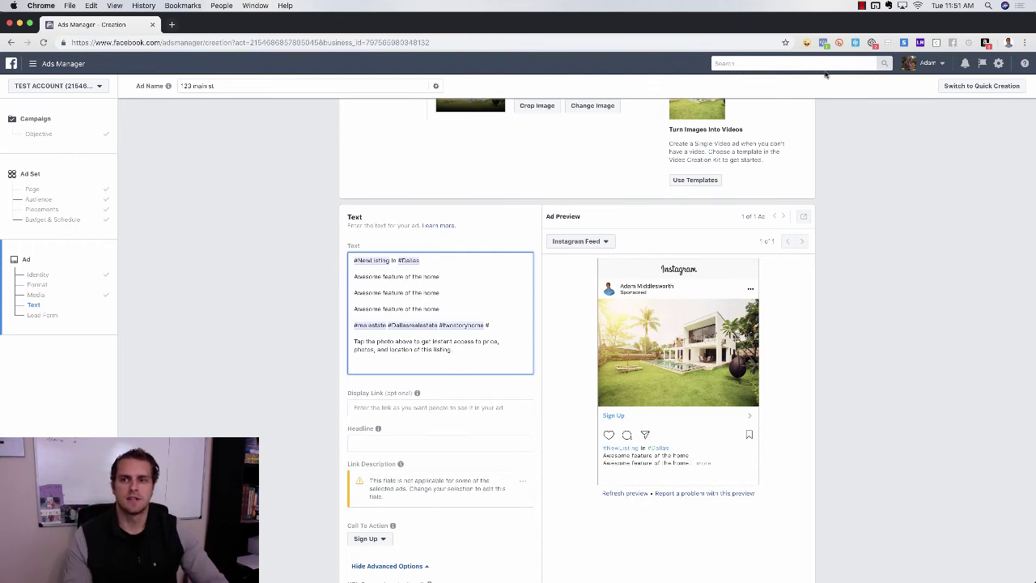
Search the emoji picker for "arrow" and copy the up arrow emoji
{"action": "left_click", "coordinate": [807, 43]}
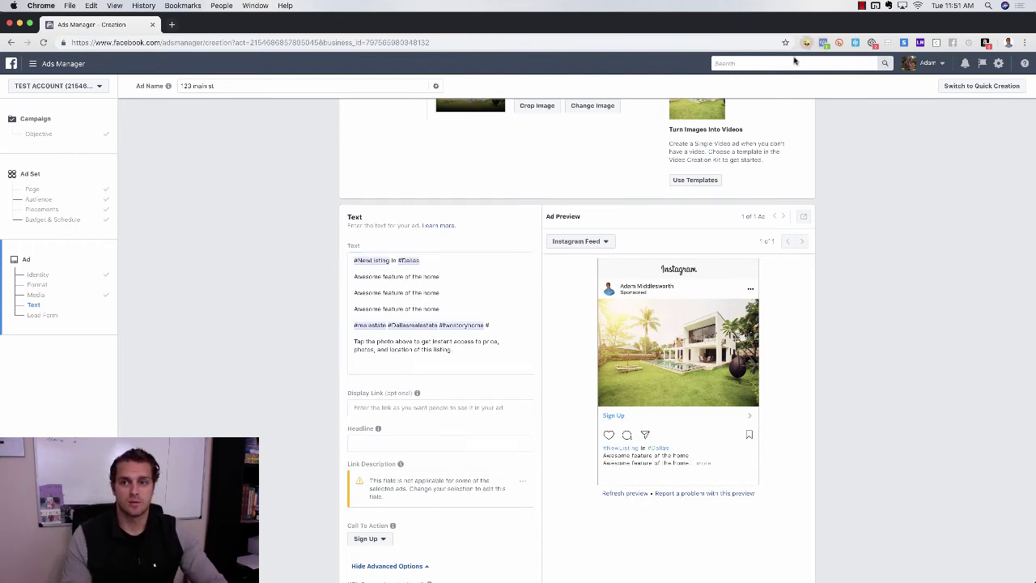
{"action": "left_click", "coordinate": [807, 43]}
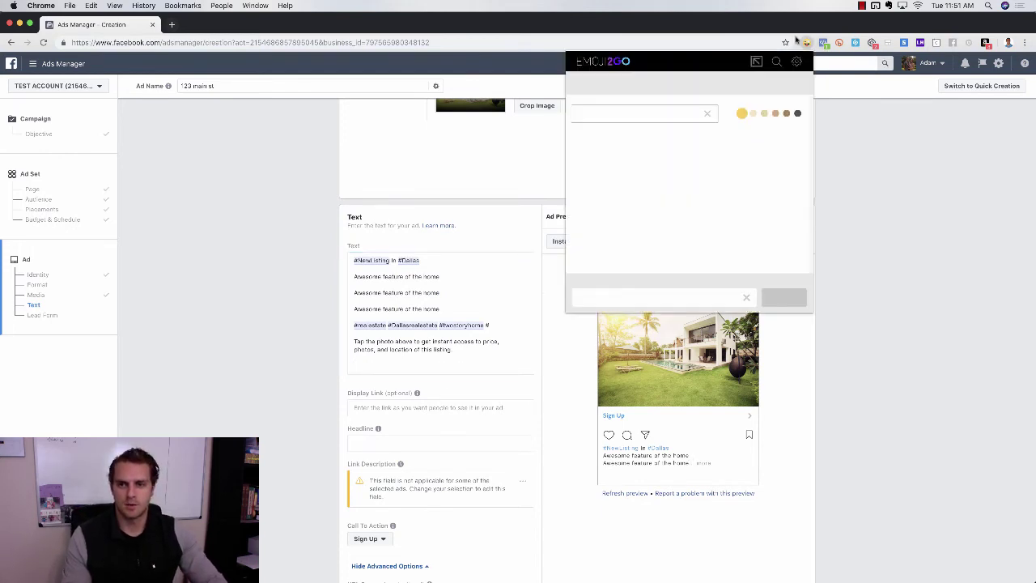
{"action": "left_click", "coordinate": [672, 111]}
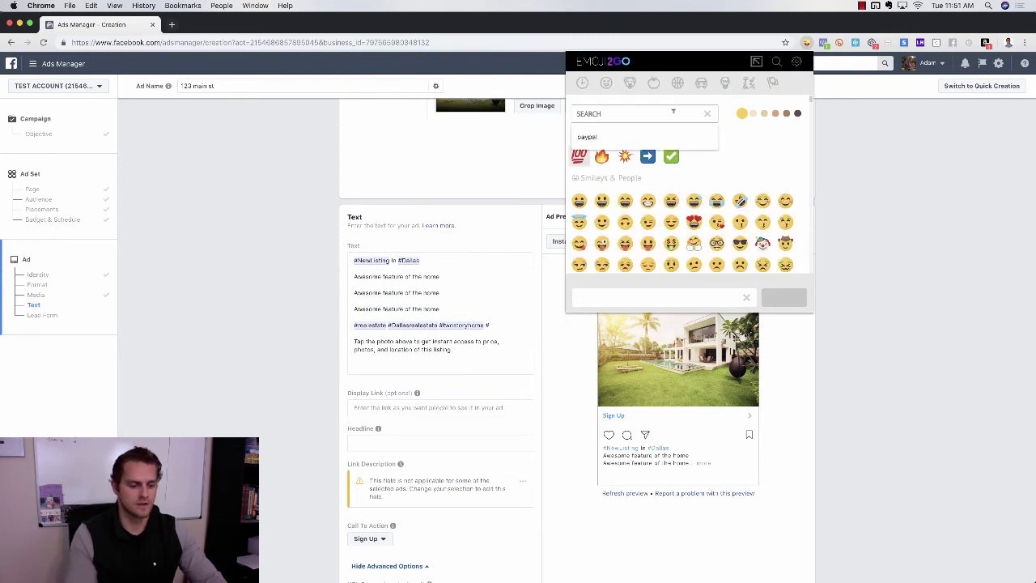
{"action": "type", "text": "arrow"}
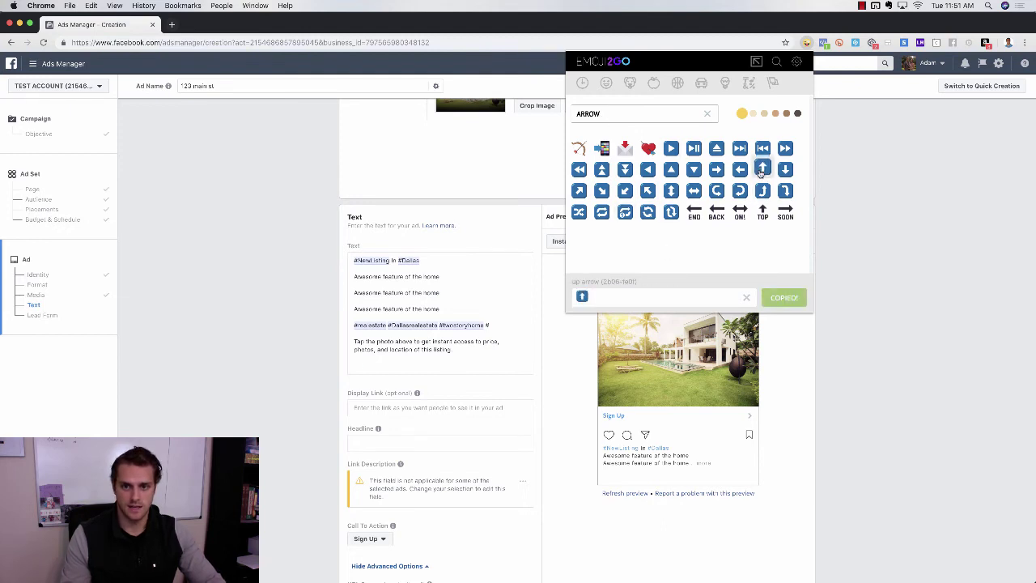
Add a row of five up arrow emojis below the closing "Tap the photo above" line of the ad text
{"action": "left_click", "coordinate": [375, 364]}
{"action": "type", "text": "⬆"}
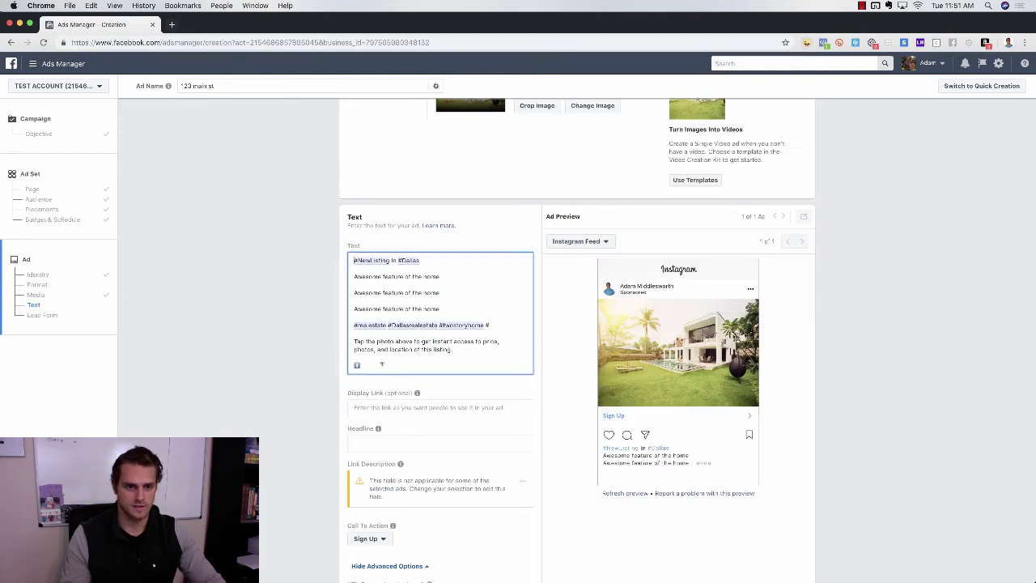
{"action": "key", "text": "super+v"}
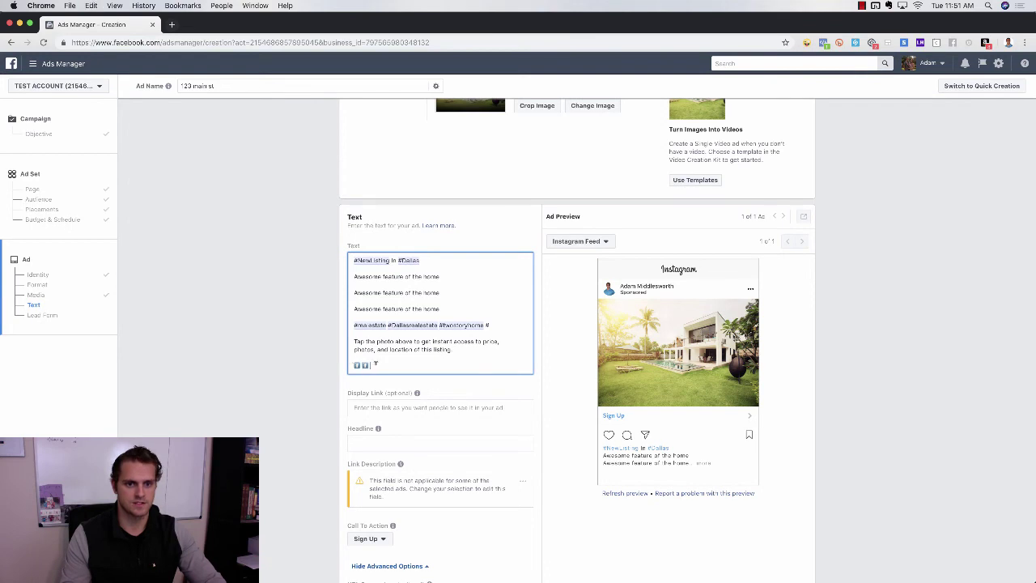
{"action": "type", "text": "⬆"}
{"action": "key", "text": "super+v"}
{"action": "key", "text": "super+v"}
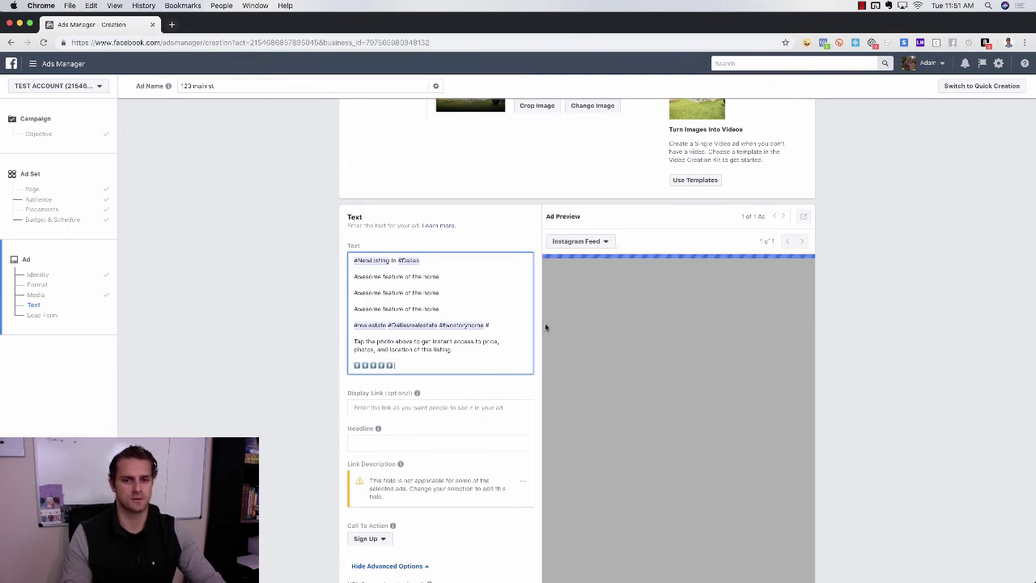
{"action": "left_click", "coordinate": [539, 327]}
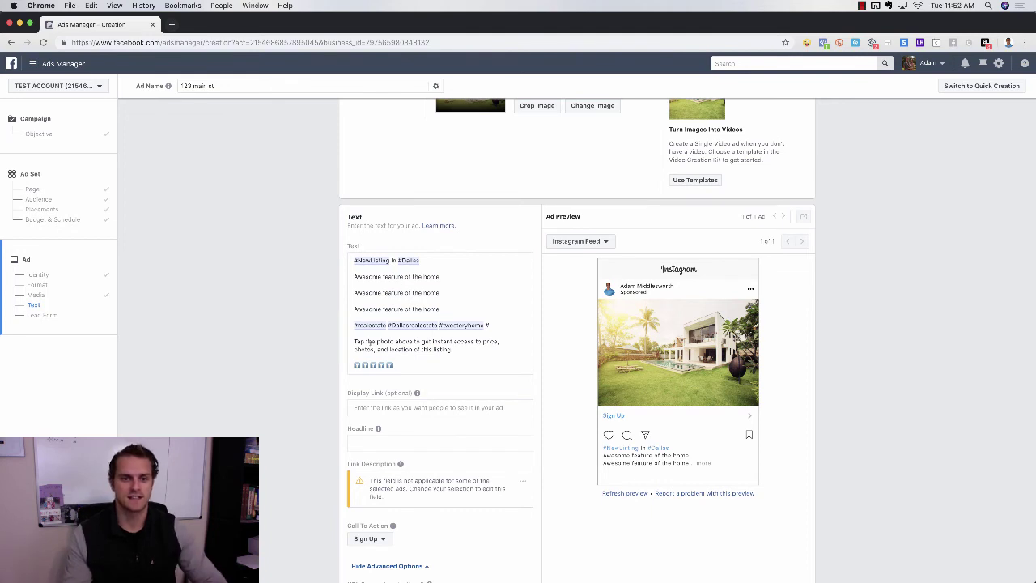
Try the word "link" in place of "photo" in the closing line, and restore "photo"
{"action": "double_click", "coordinate": [385, 341]}
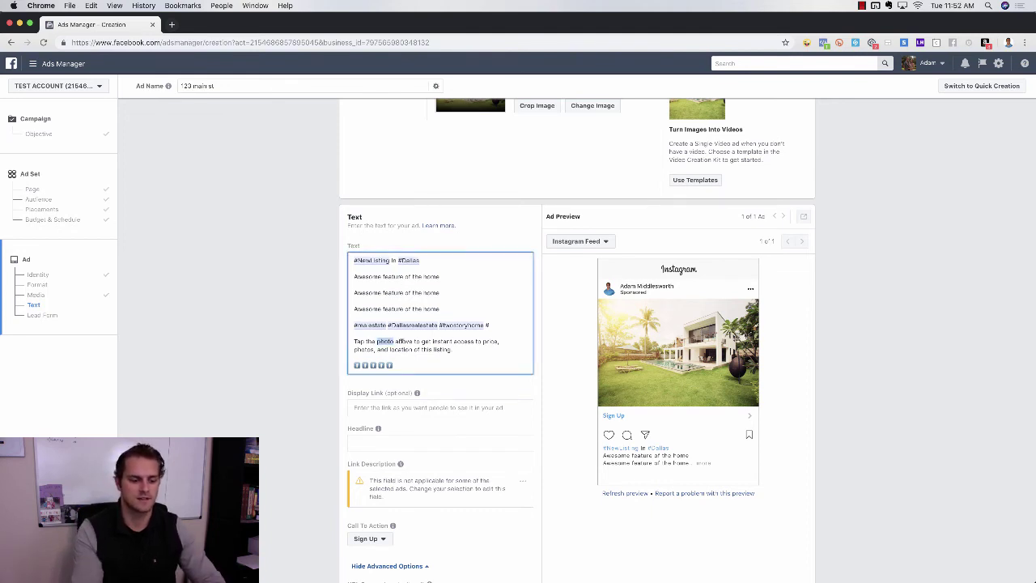
{"action": "type", "text": "link"}
{"action": "double_click", "coordinate": [381, 341]}
{"action": "type", "text": "photo"}
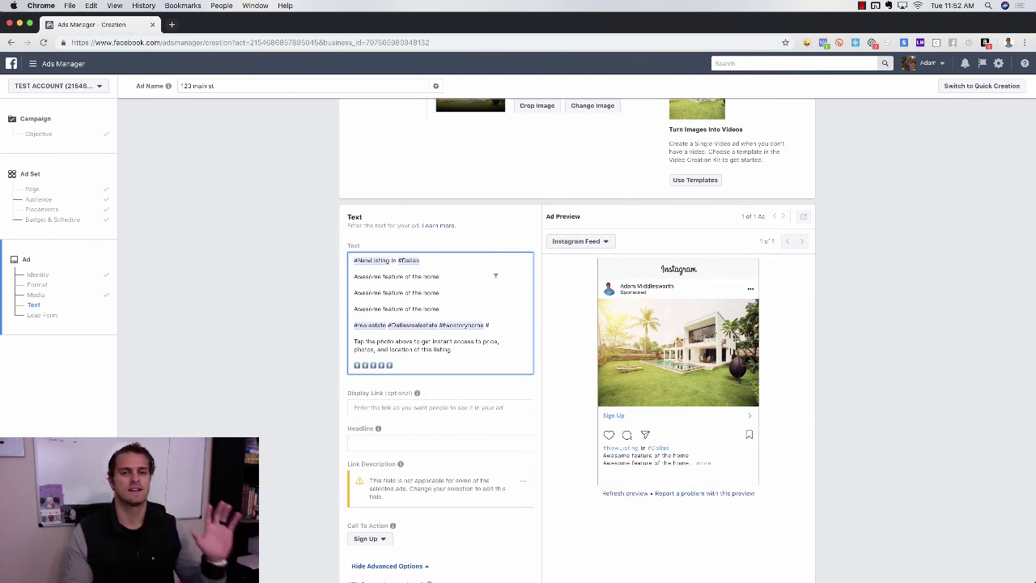
Examine the Condos List lead form preview through to its thank-you screen, and look back at the Instagram ad preview
{"action": "scroll", "coordinate": [617, 381], "scroll_direction": "down", "scroll_amount": 5}
{"action": "scroll", "coordinate": [617, 381], "scroll_direction": "down", "scroll_amount": 3}
{"action": "scroll", "coordinate": [731, 469], "scroll_direction": "down", "scroll_amount": 2}
{"action": "scroll", "coordinate": [792, 464], "scroll_direction": "up", "scroll_amount": 2}
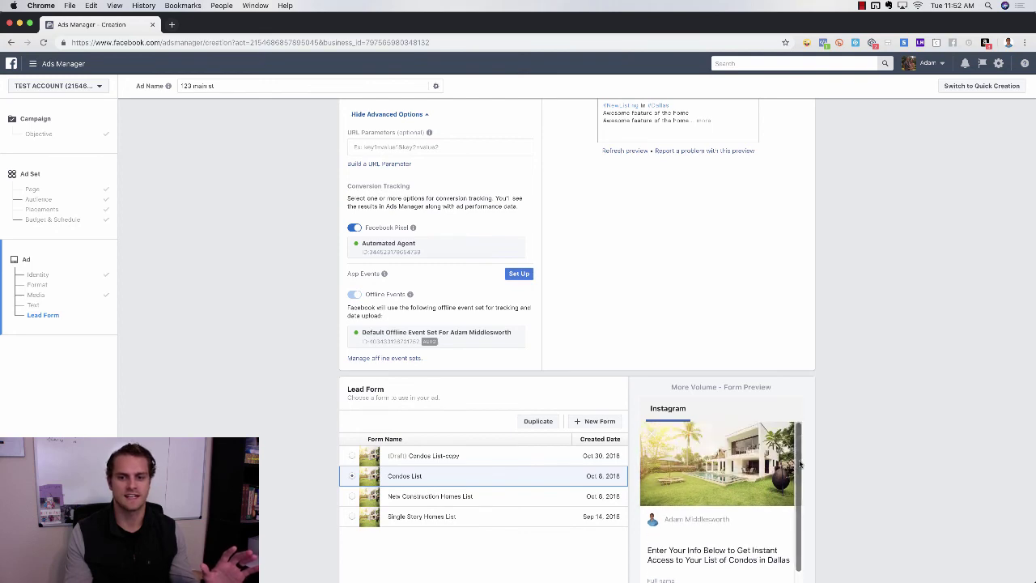
{"action": "scroll", "coordinate": [723, 260], "scroll_direction": "up", "scroll_amount": 1}
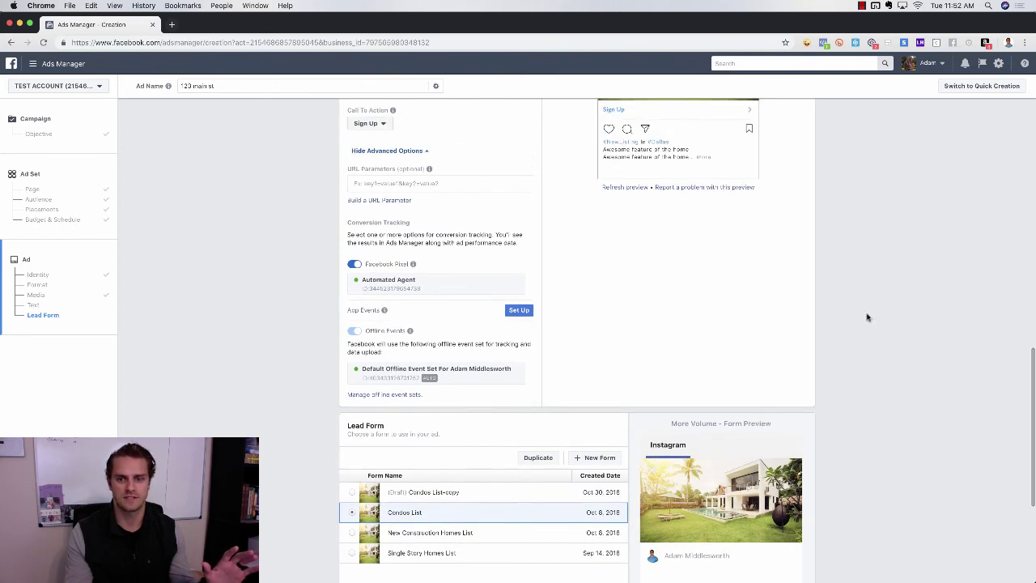
{"action": "scroll", "coordinate": [885, 351], "scroll_direction": "down", "scroll_amount": 5}
{"action": "scroll", "coordinate": [705, 425], "scroll_direction": "down", "scroll_amount": 3}
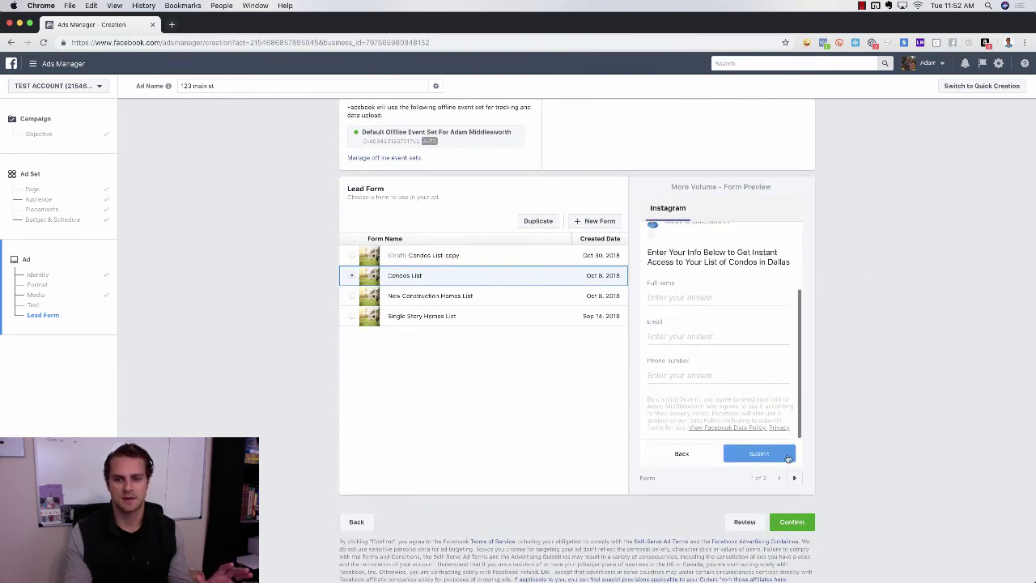
{"action": "left_click", "coordinate": [794, 477]}
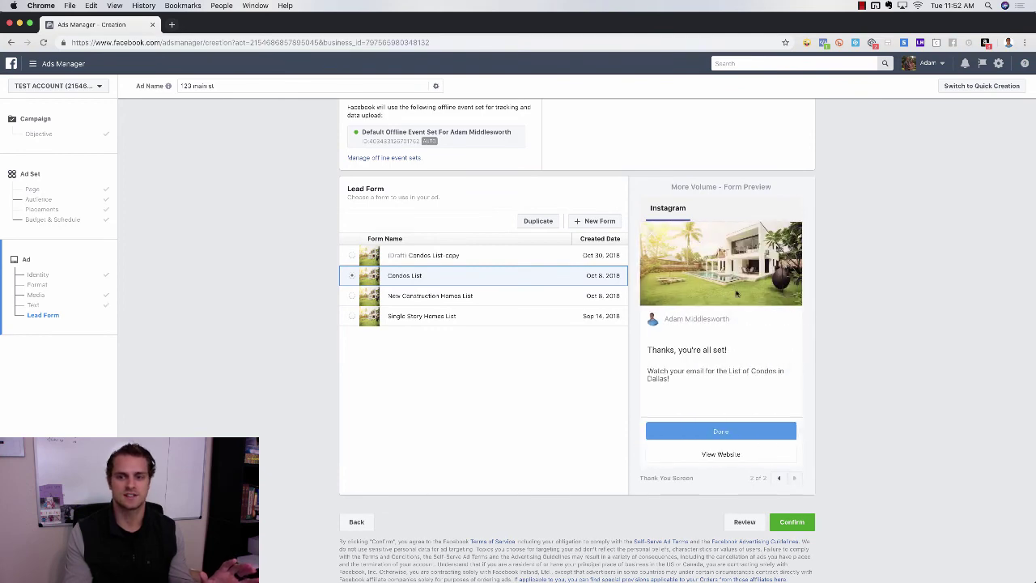
{"action": "scroll", "coordinate": [825, 287], "scroll_direction": "up", "scroll_amount": 7}
{"action": "scroll", "coordinate": [823, 292], "scroll_direction": "up", "scroll_amount": 5}
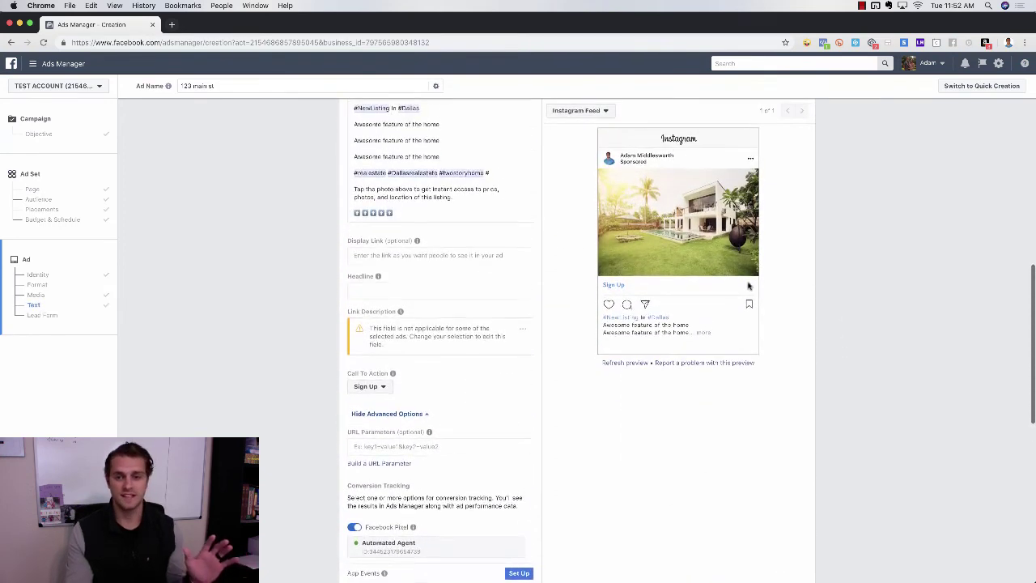
Review the lead form preview again from its contact questions to the thank-you screen, and return to the ad text and preview
{"action": "scroll", "coordinate": [813, 316], "scroll_direction": "down", "scroll_amount": 11}
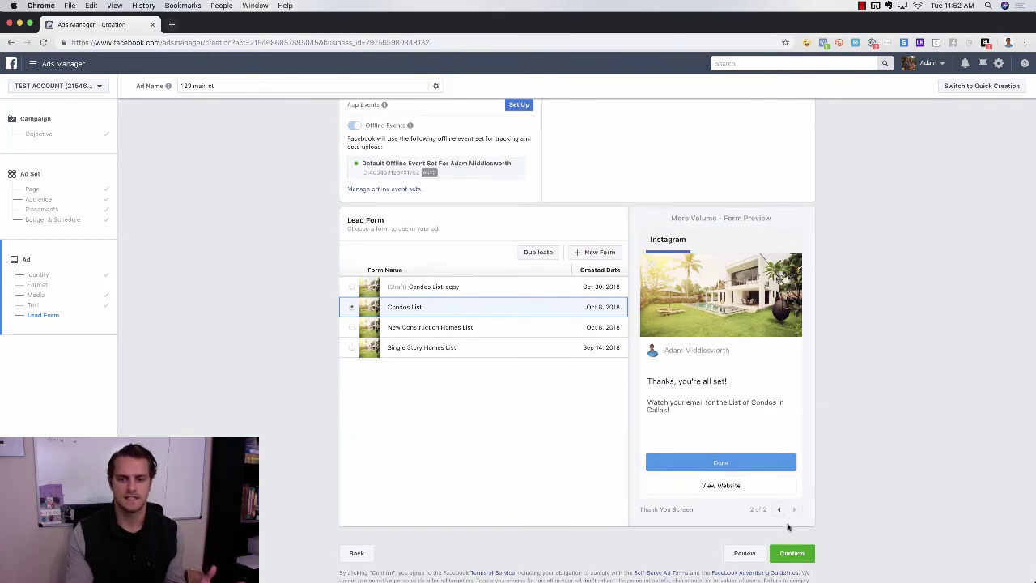
{"action": "left_click", "coordinate": [779, 509]}
{"action": "scroll", "coordinate": [742, 343], "scroll_direction": "up", "scroll_amount": 3}
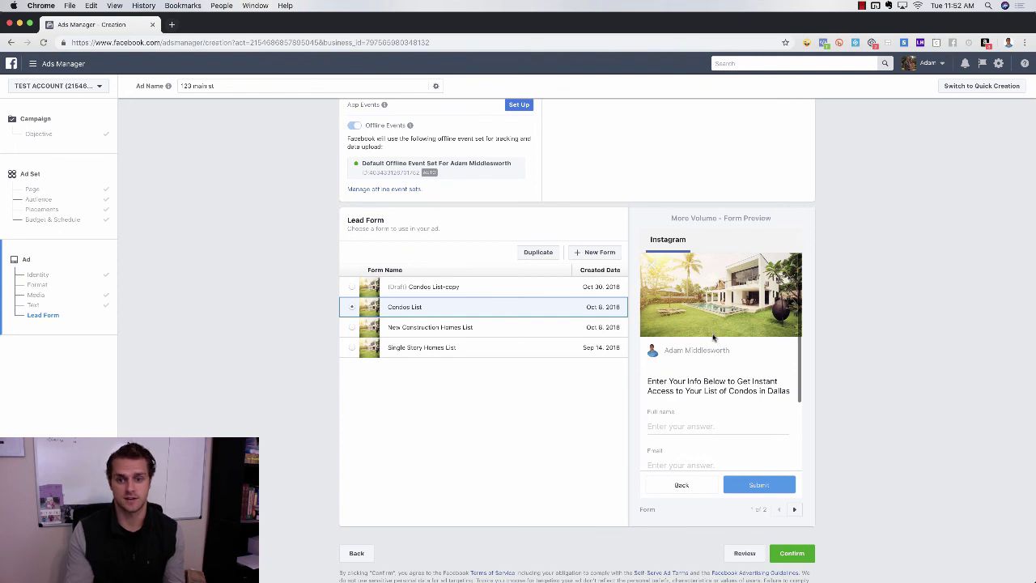
{"action": "scroll", "coordinate": [715, 348], "scroll_direction": "down", "scroll_amount": 3}
{"action": "scroll", "coordinate": [713, 352], "scroll_direction": "down", "scroll_amount": 2}
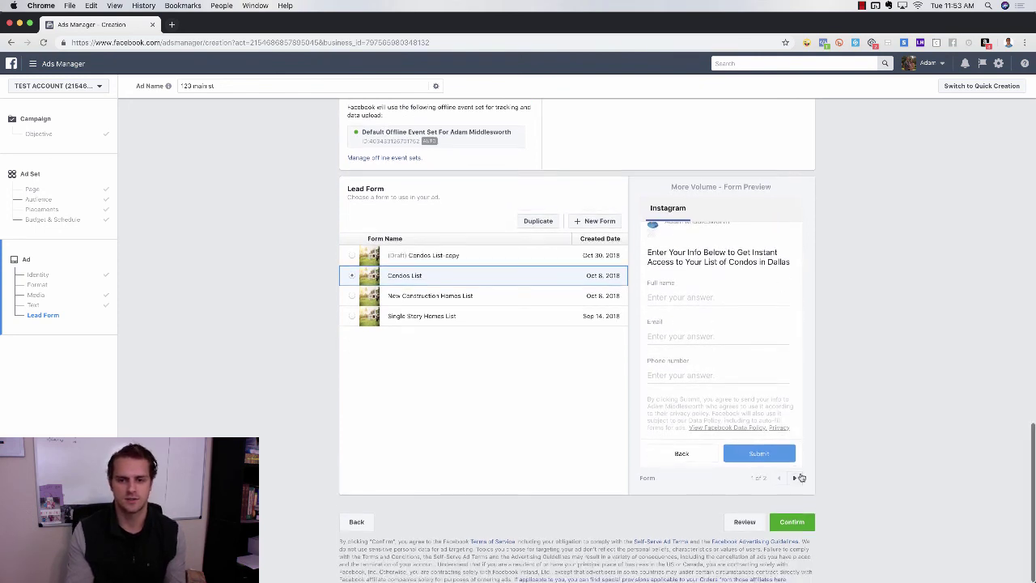
{"action": "left_click", "coordinate": [795, 477]}
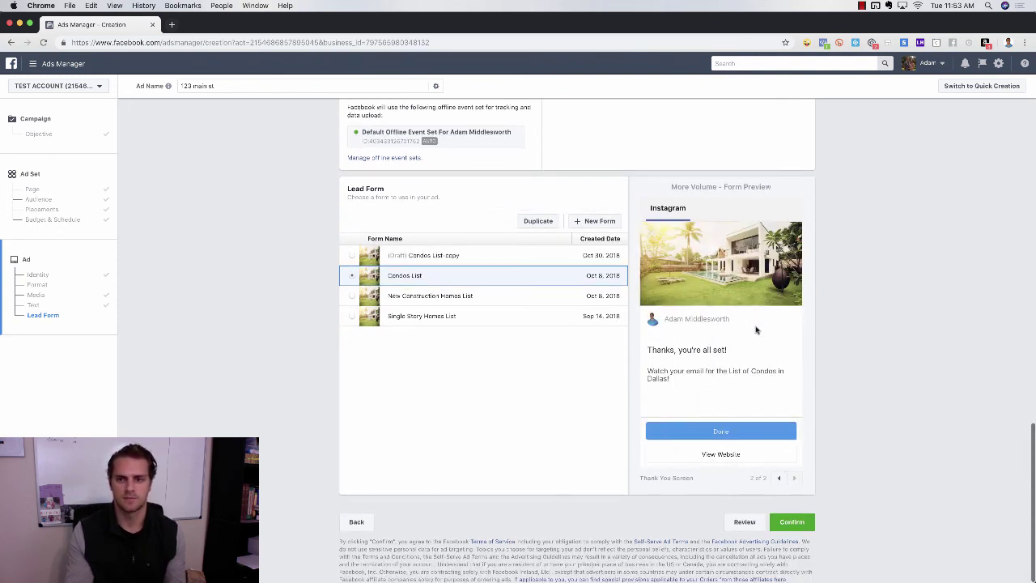
{"action": "scroll", "coordinate": [849, 316], "scroll_direction": "up", "scroll_amount": 1}
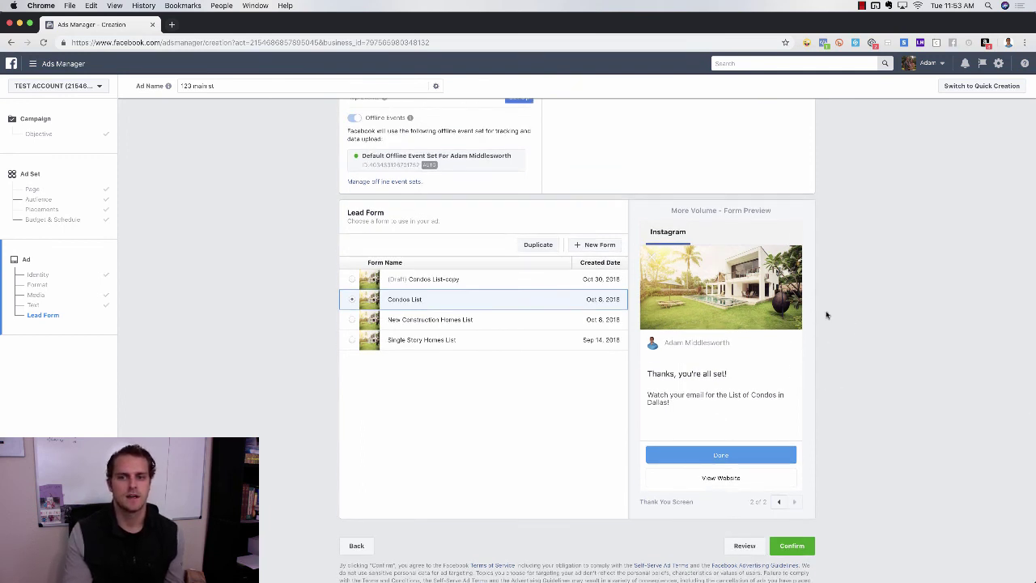
{"action": "scroll", "coordinate": [826, 316], "scroll_direction": "up", "scroll_amount": 10}
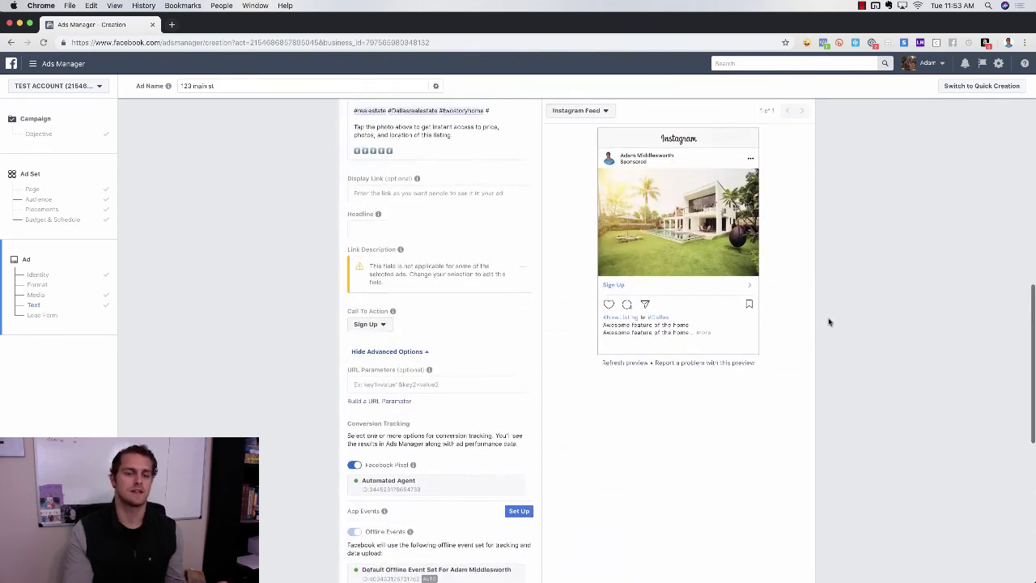
{"action": "scroll", "coordinate": [828, 322], "scroll_direction": "up", "scroll_amount": 1}
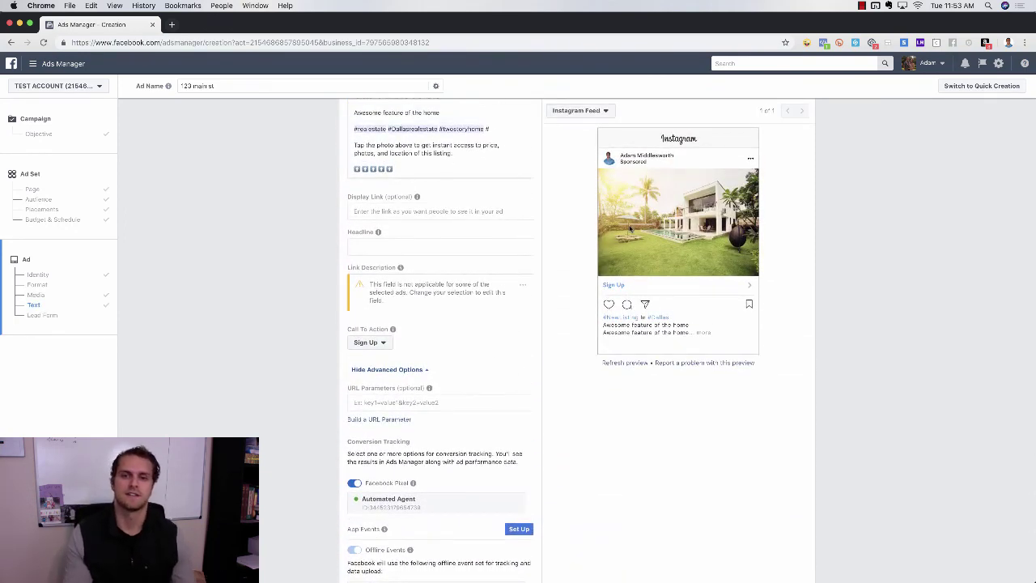